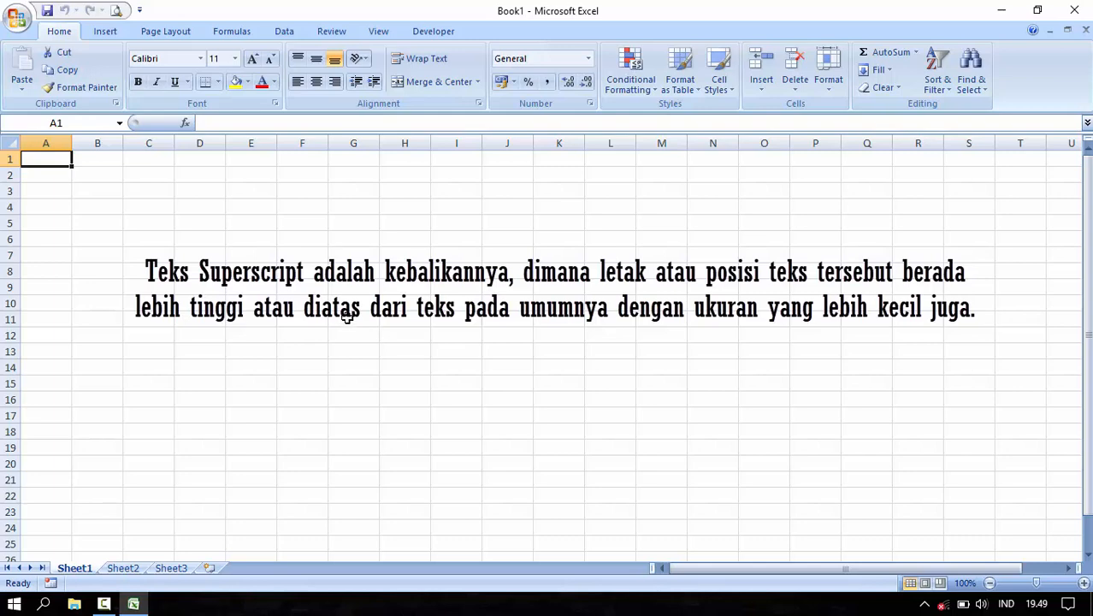
pyautogui.click(293, 287)
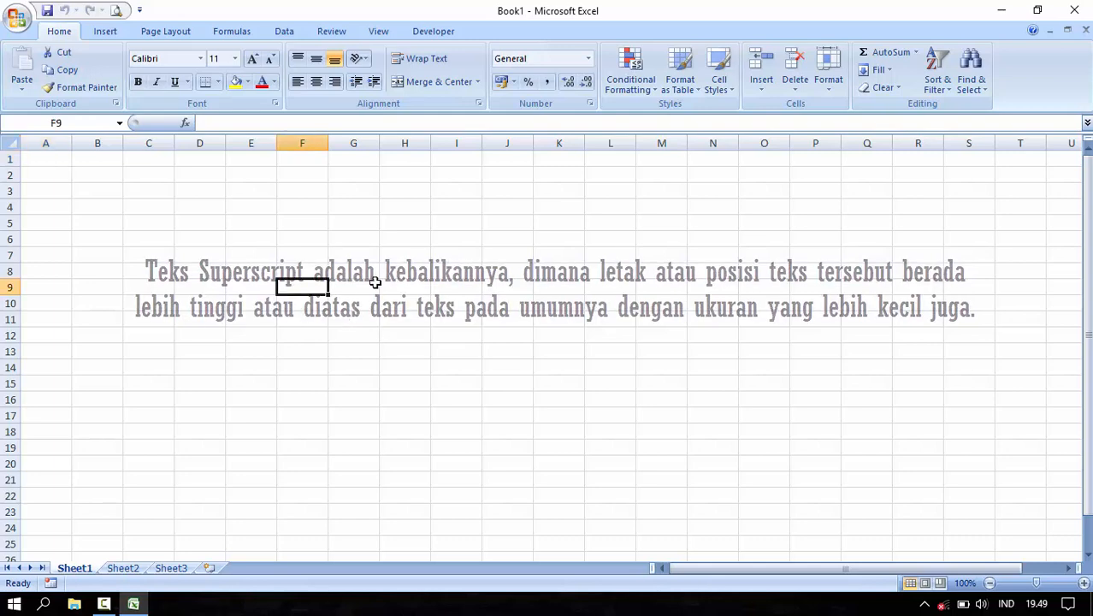
pyautogui.moveTo(285, 250); pyautogui.dragTo(295, 242)
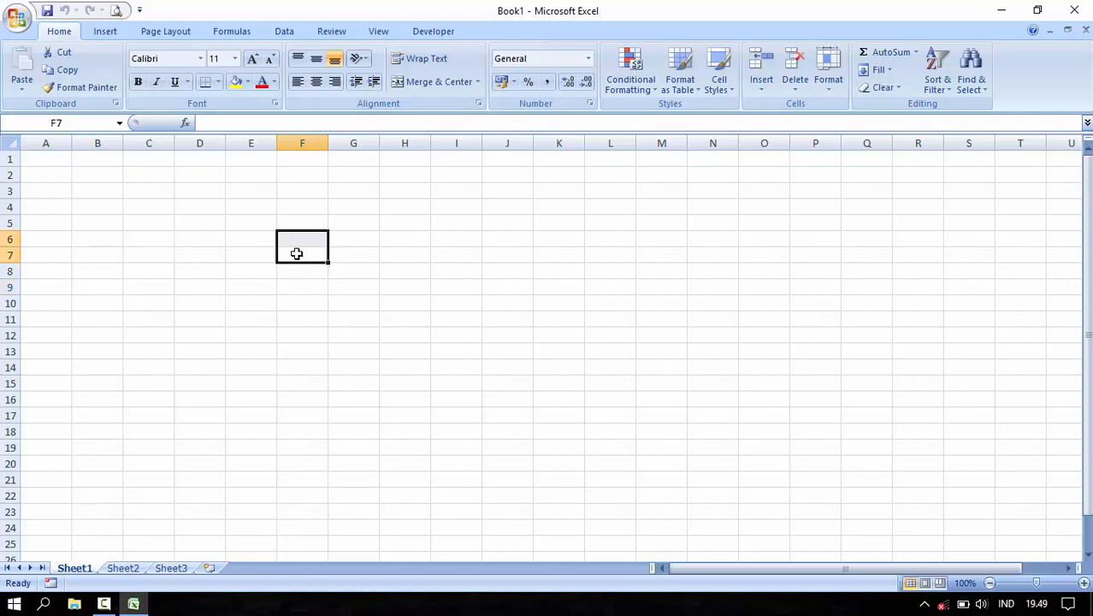
pyautogui.click(321, 243)
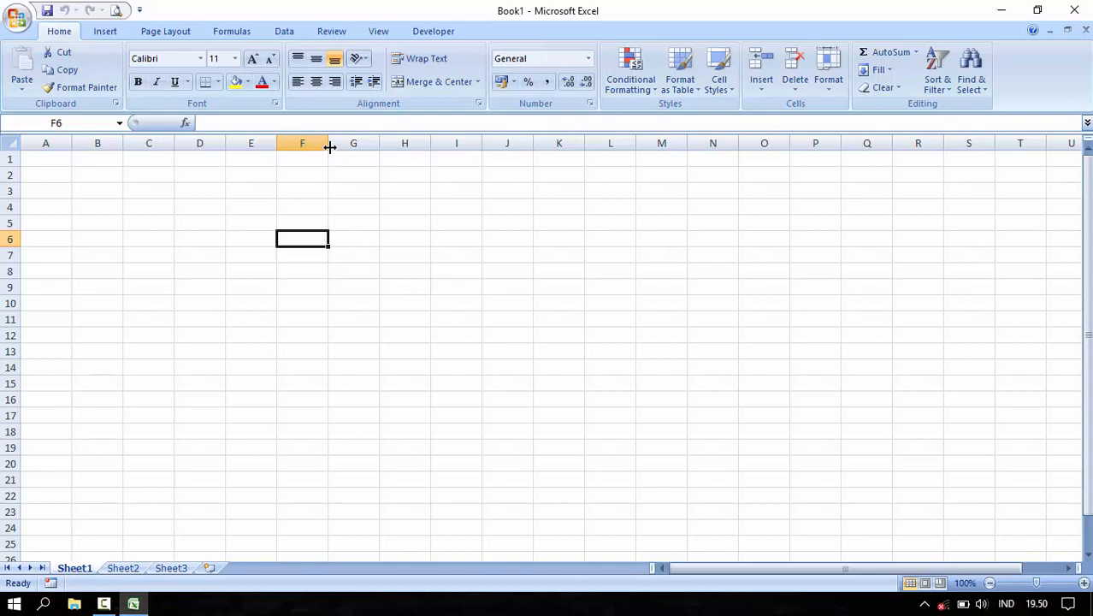
pyautogui.moveTo(329, 146); pyautogui.dragTo(329, 147)
# - Enter the label "Teks SubScript" in cell E6 and autofit column E to it
pyautogui.click(255, 237)
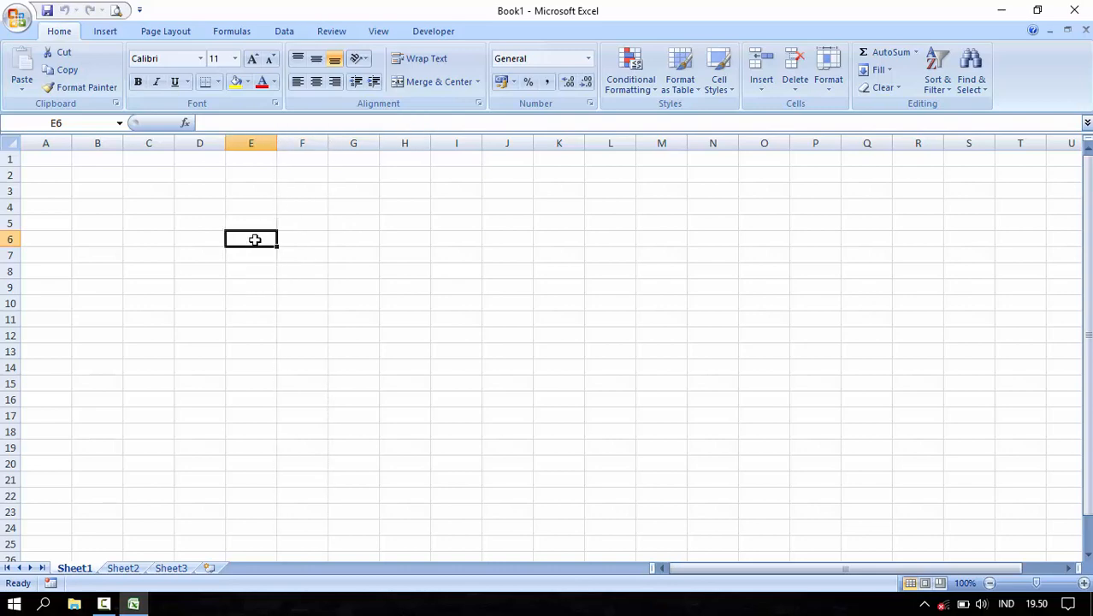
pyautogui.write('Te')
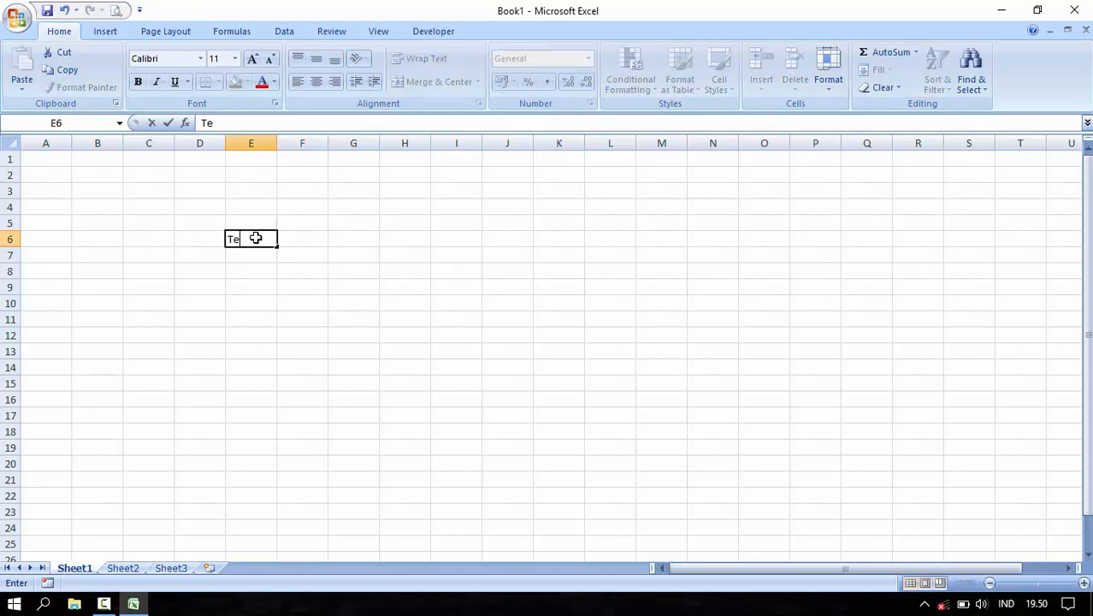
pyautogui.write('ks SubScrip')
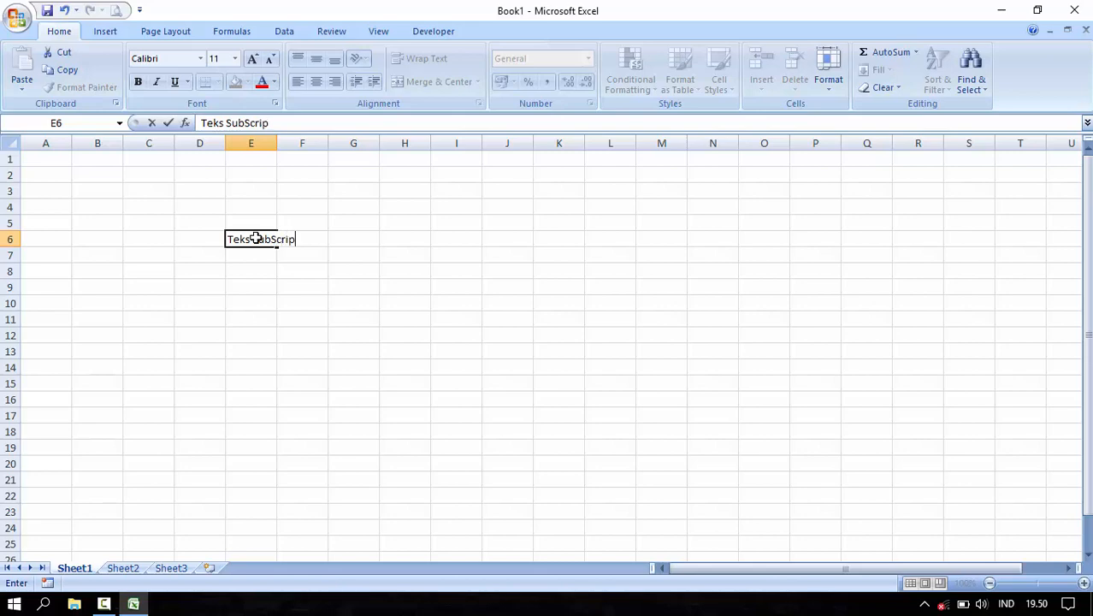
pyautogui.write('t')
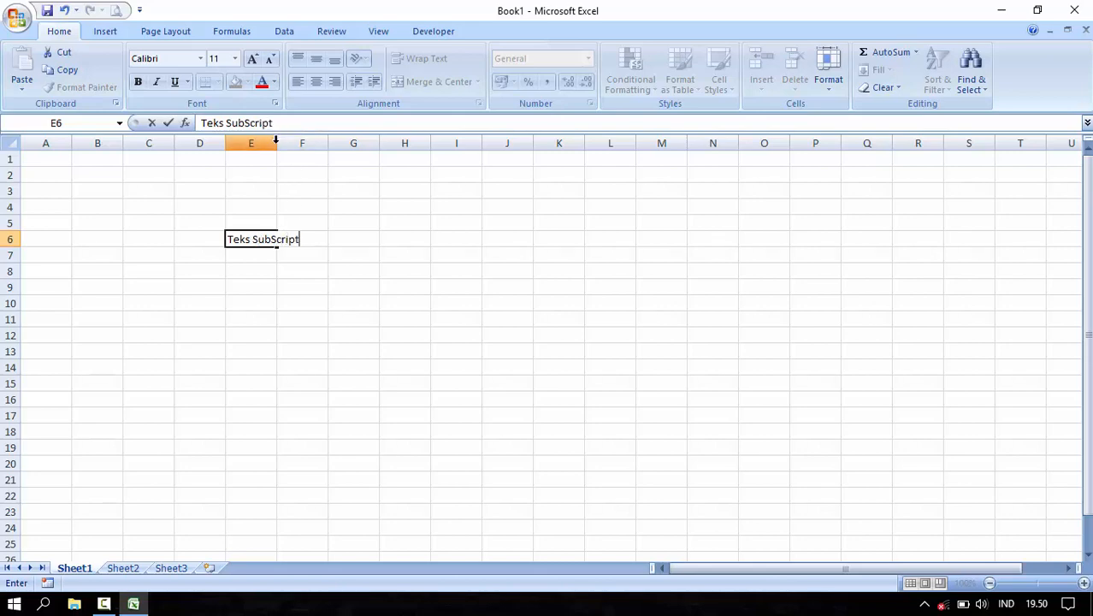
pyautogui.click(272, 143)
pyautogui.doubleClick(277, 143)
pyautogui.click(263, 286)
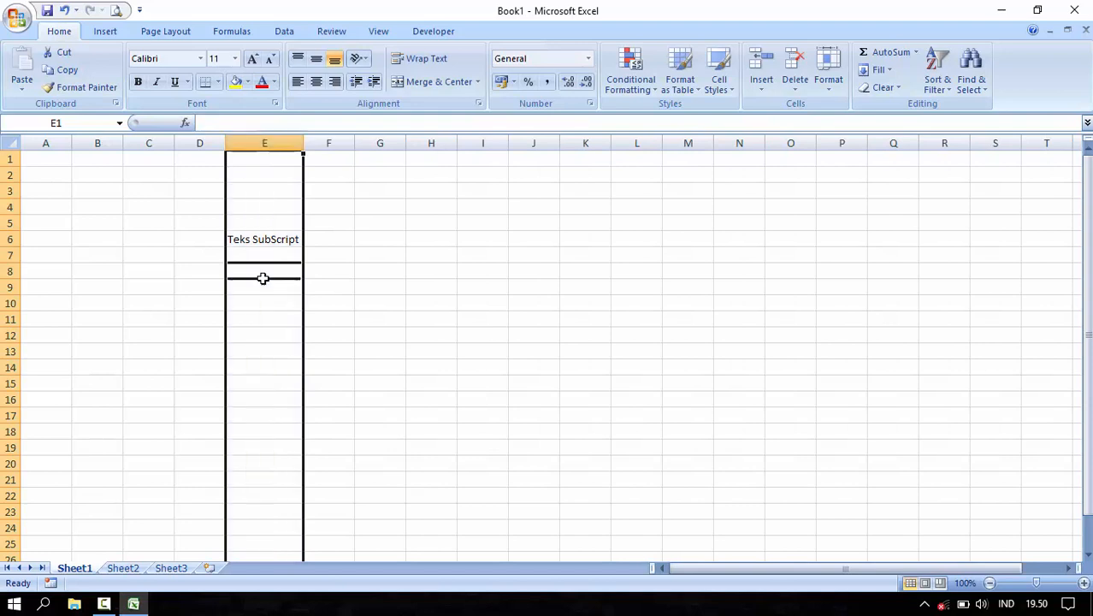
# - Enter the label "Teks SuperScript" in cell E10
pyautogui.click(264, 302)
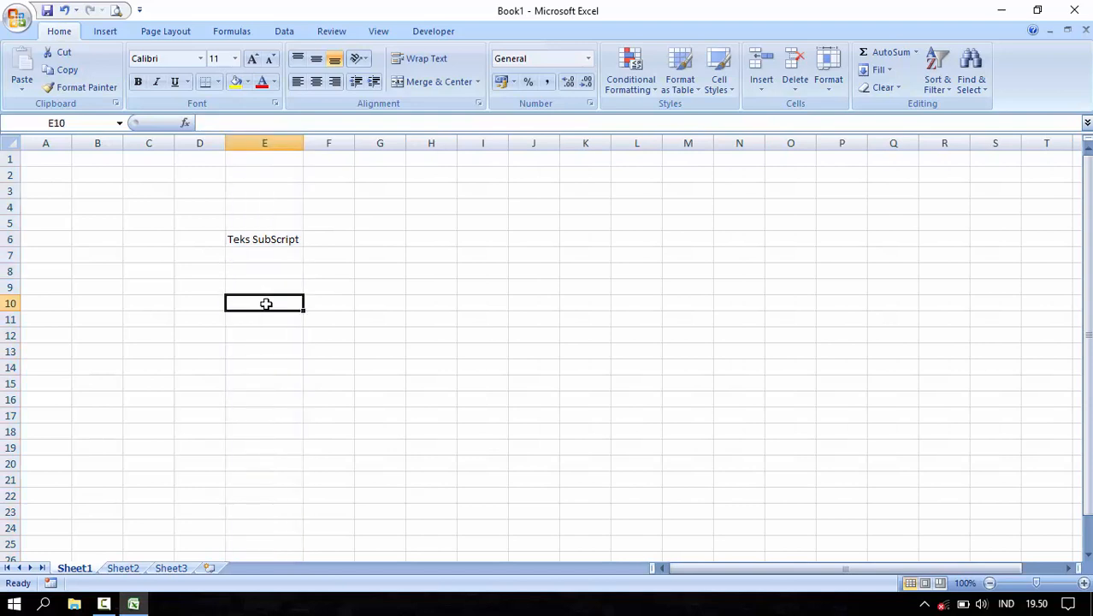
pyautogui.write('Teks')
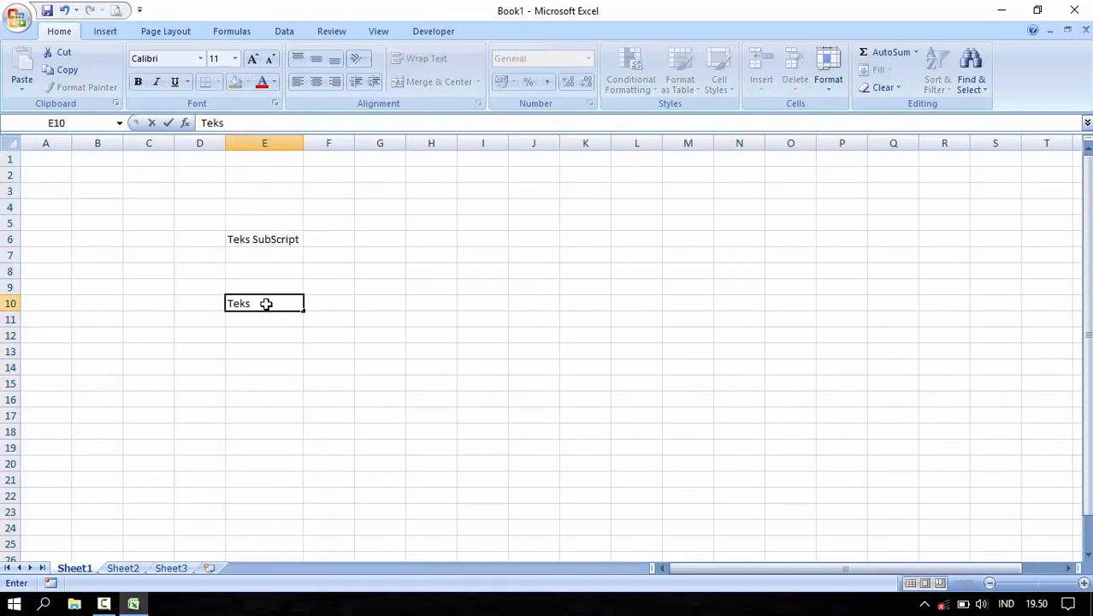
pyautogui.write(' SuperScri')
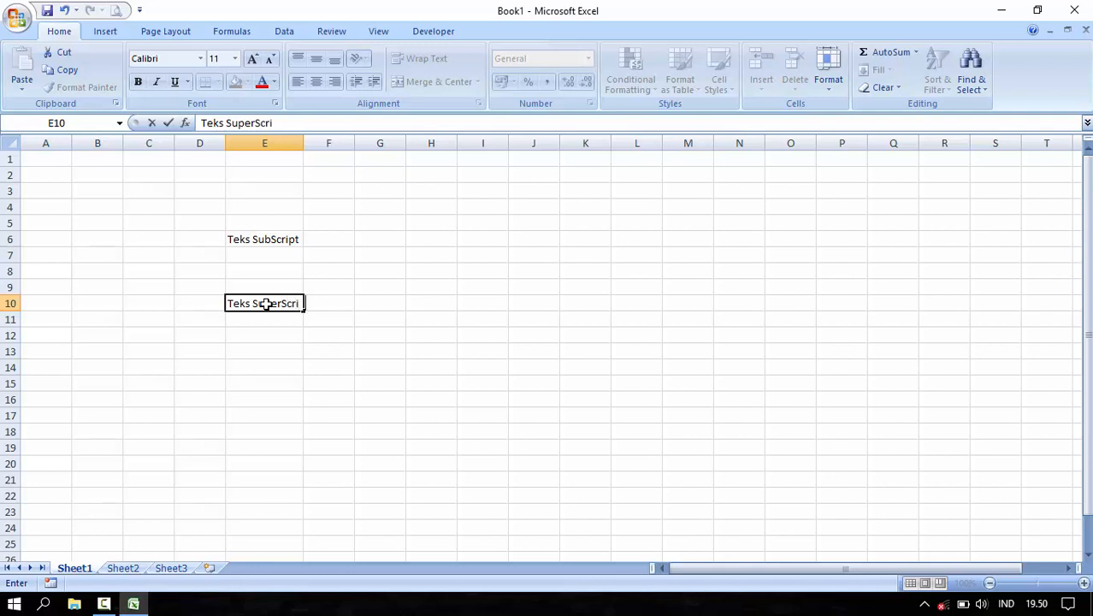
pyautogui.write('pt')
pyautogui.click(334, 323)
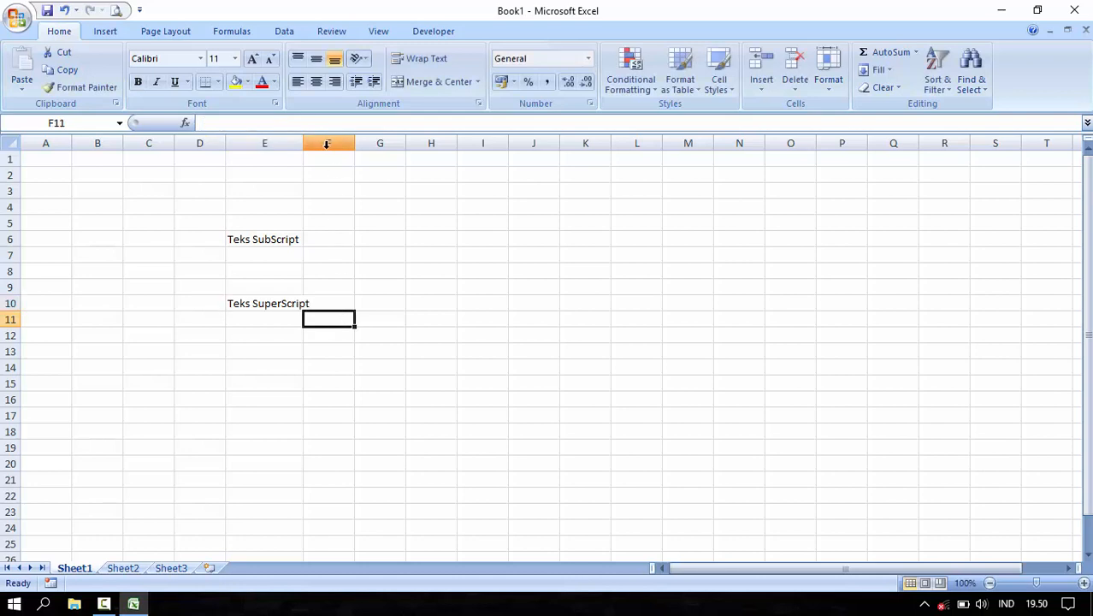
# - Widen column E to fit the "Teks SuperScript" label and make column F several times wider for the sample text
pyautogui.moveTo(350, 147); pyautogui.dragTo(501, 143)
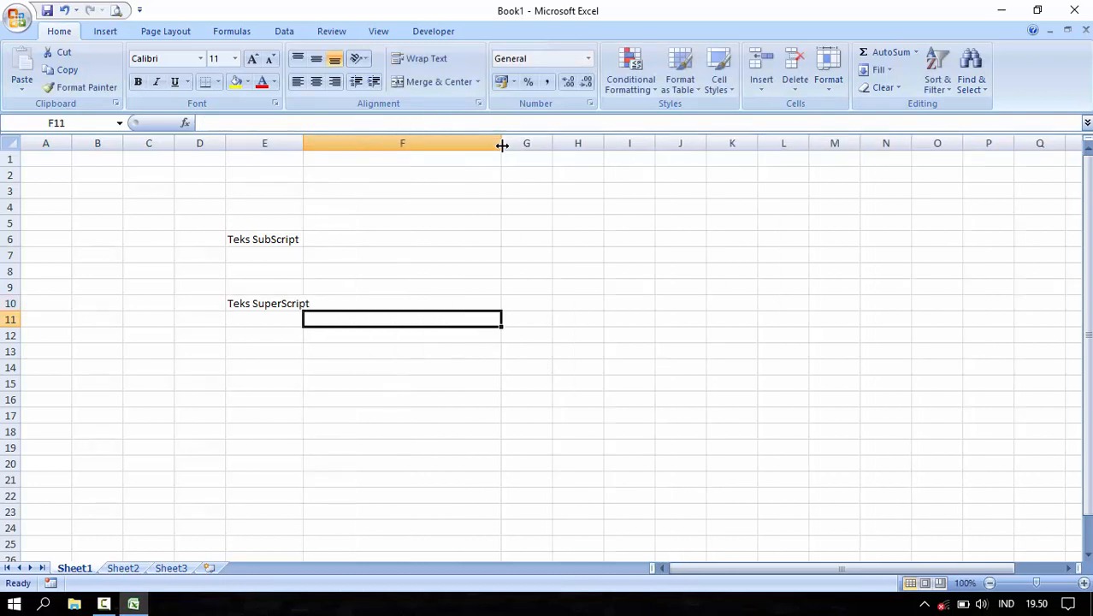
pyautogui.moveTo(303, 141); pyautogui.dragTo(339, 145)
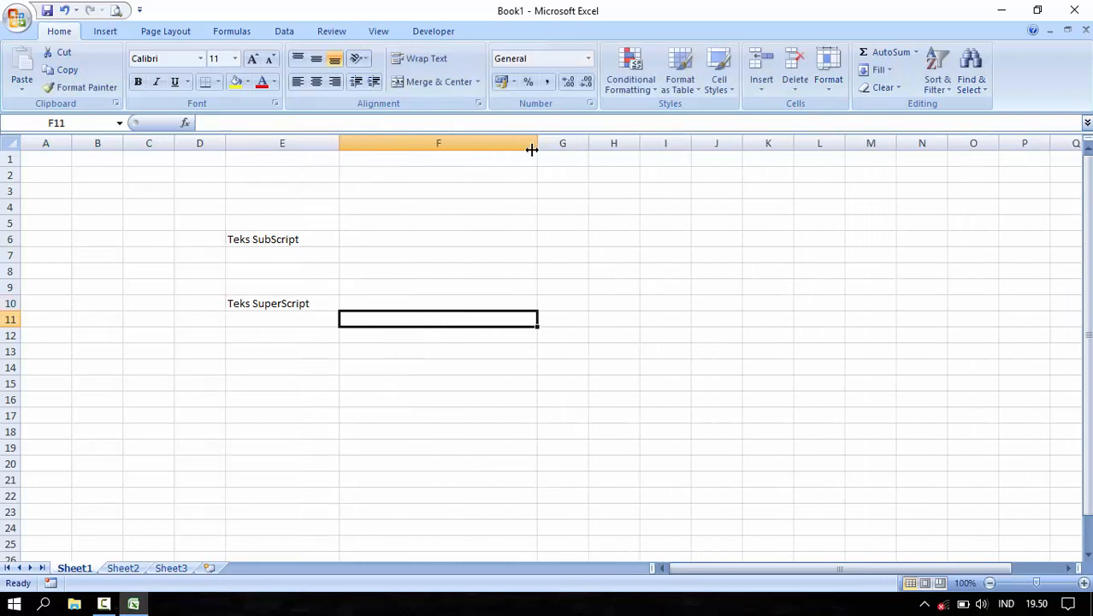
pyautogui.moveTo(538, 142); pyautogui.dragTo(571, 142)
# - Enter the sample text "Mohon Maaf Lahir Batihn" in cell F6 beside the subscript label
pyautogui.click(384, 243)
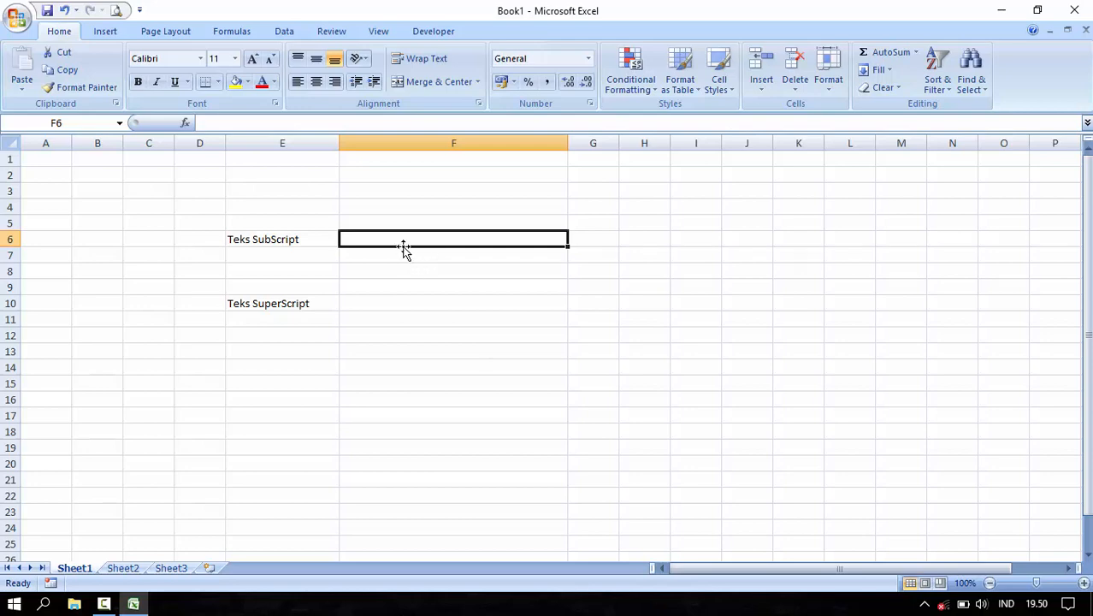
pyautogui.write('Mohon')
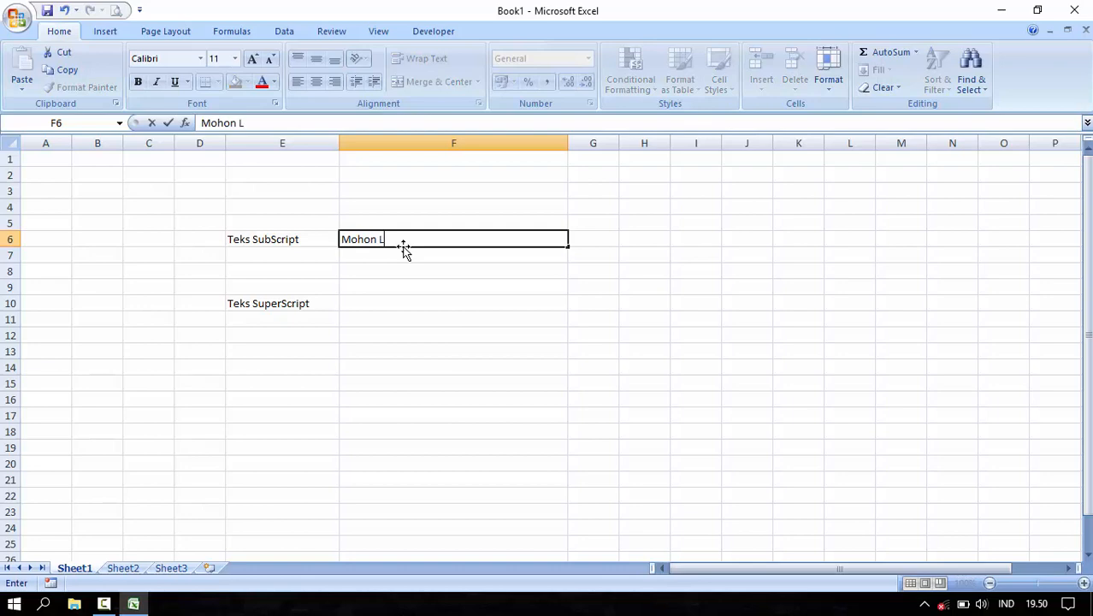
pyautogui.write(' Maaf Lahir Batihn')
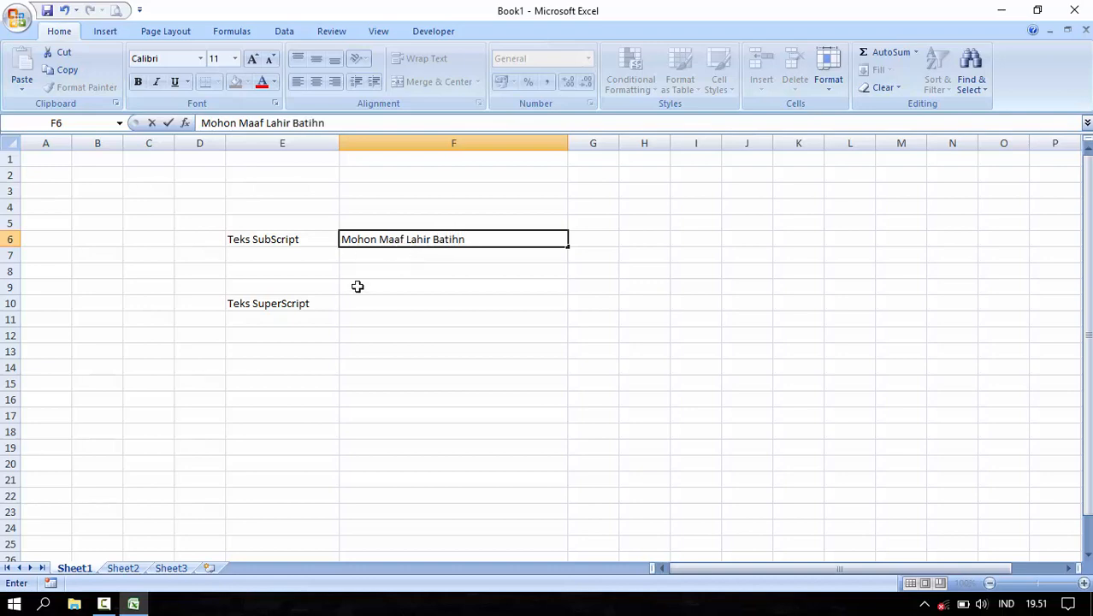
pyautogui.click(360, 314)
# - Center the sample text in cell F6 horizontally and enlarge its font to size 18
pyautogui.click(366, 241)
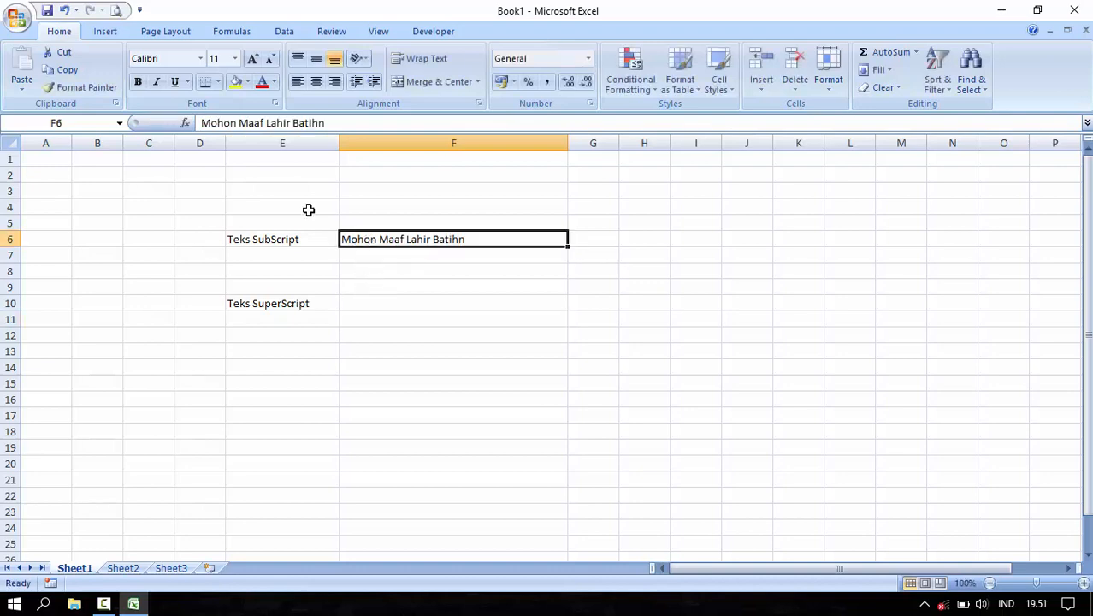
pyautogui.click(336, 83)
pyautogui.click(320, 83)
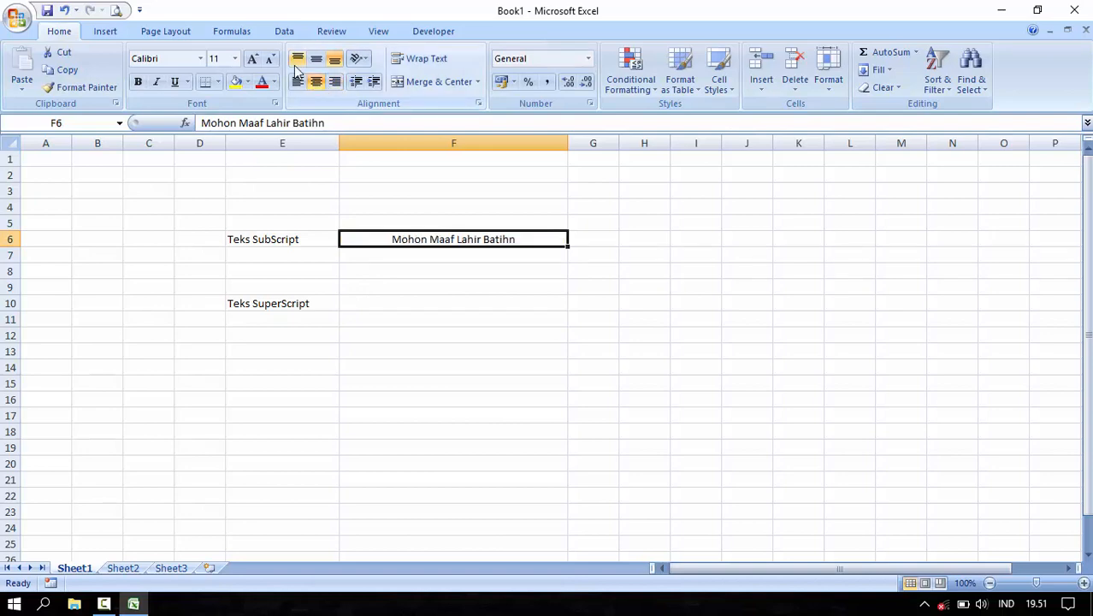
pyautogui.click(253, 58)
pyautogui.click(252, 58)
pyautogui.click(252, 58)
pyautogui.click(253, 58)
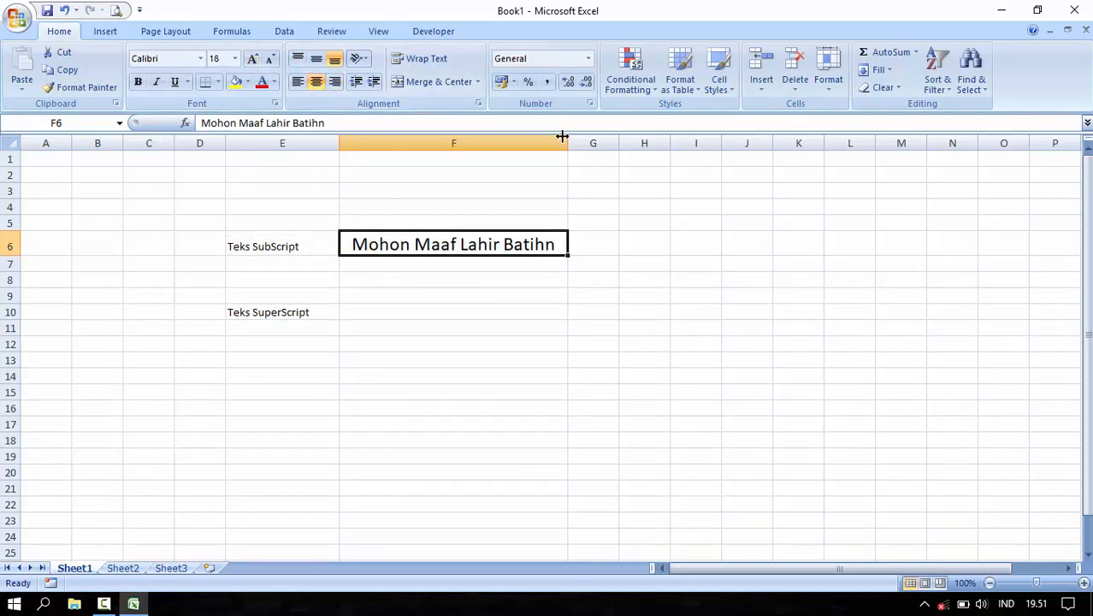
# - Widen column F further and increase the font size of cell F6 to 22
pyautogui.moveTo(567, 143); pyautogui.dragTo(653, 143)
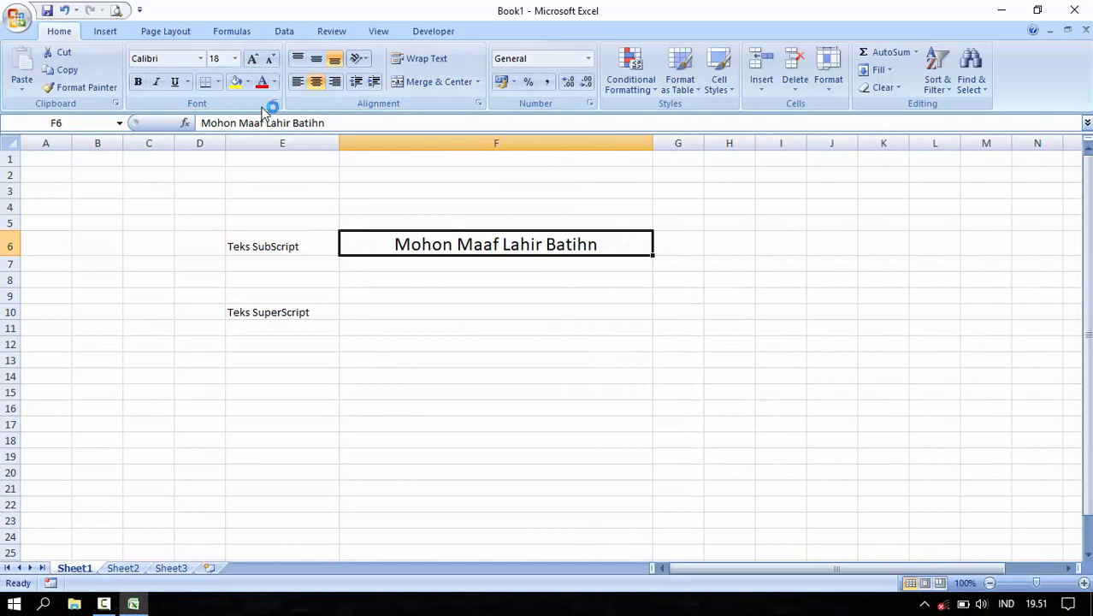
pyautogui.click(253, 58)
pyautogui.click(252, 58)
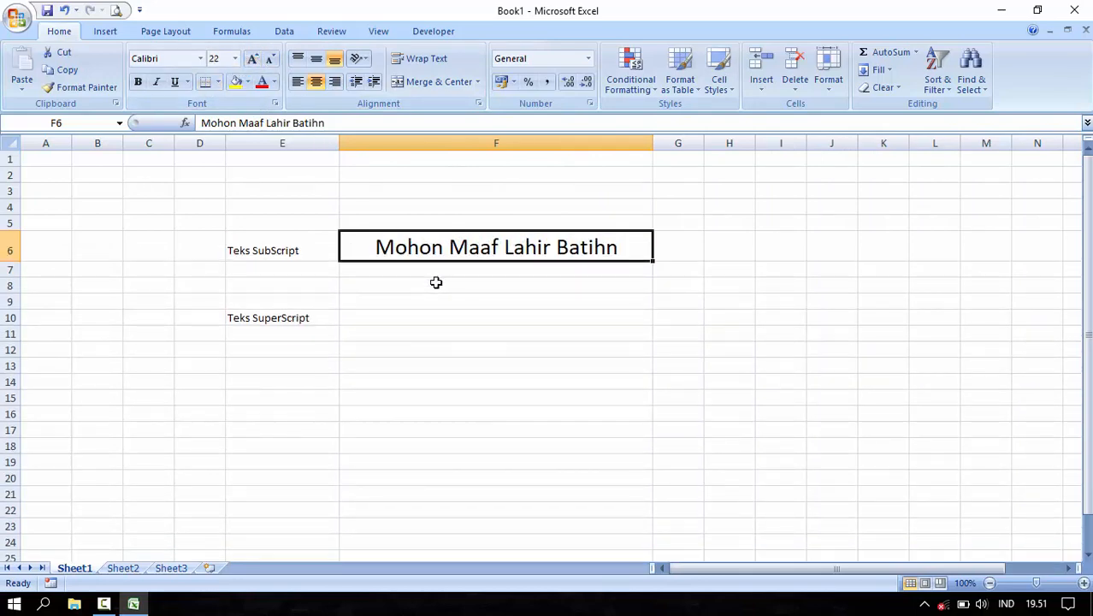
# - Correct the last word in cell F6 so the text reads "Mohon Maaf Lahir Batin"
pyautogui.click(436, 285)
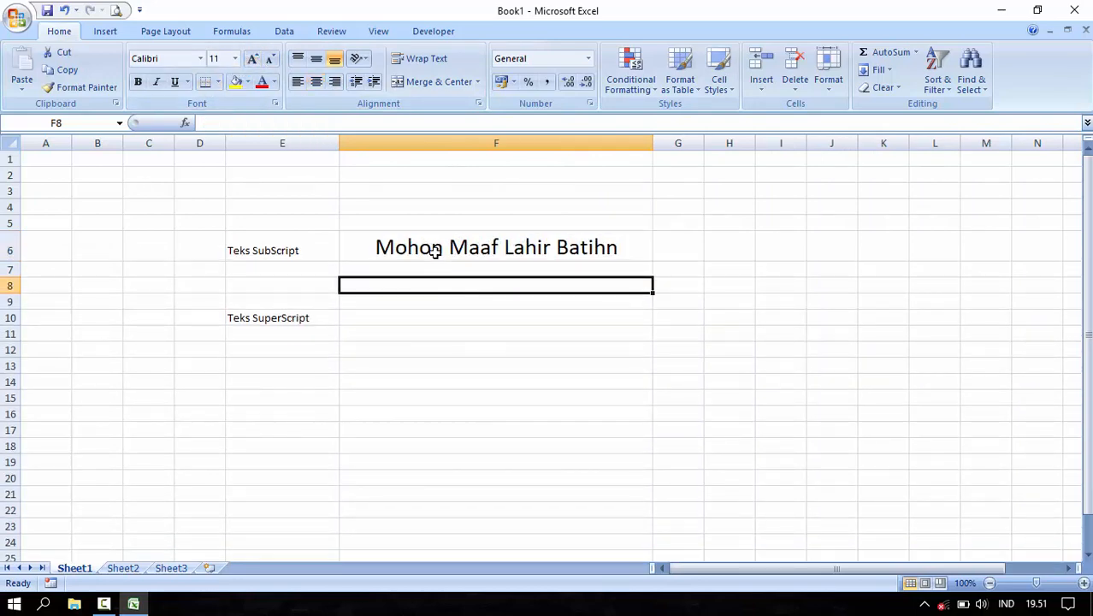
pyautogui.click(435, 249)
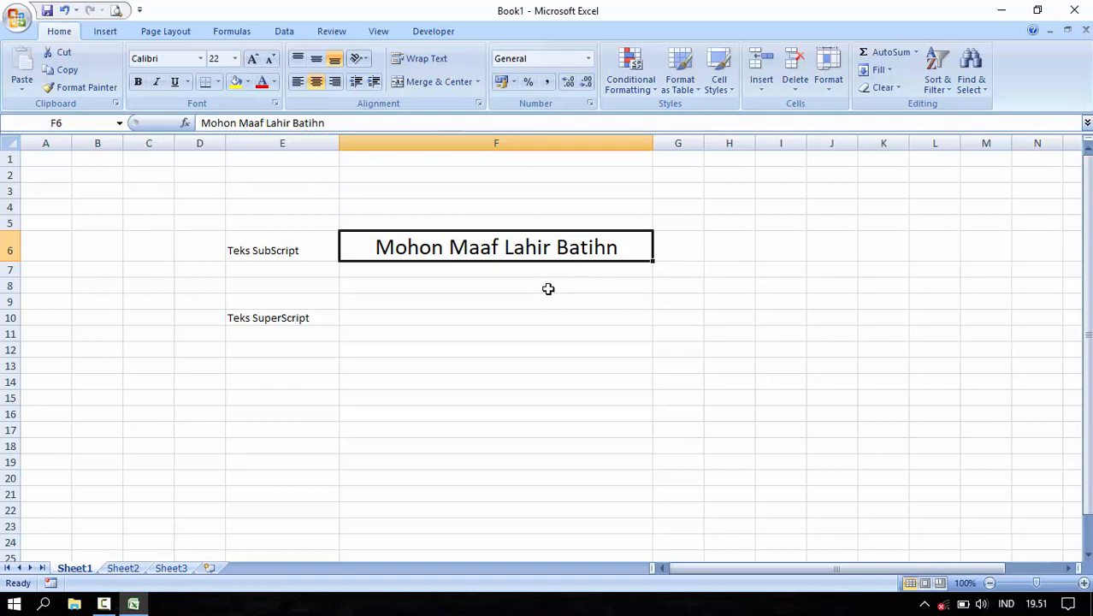
pyautogui.doubleClick(619, 246)
pyautogui.press('BackSpace')
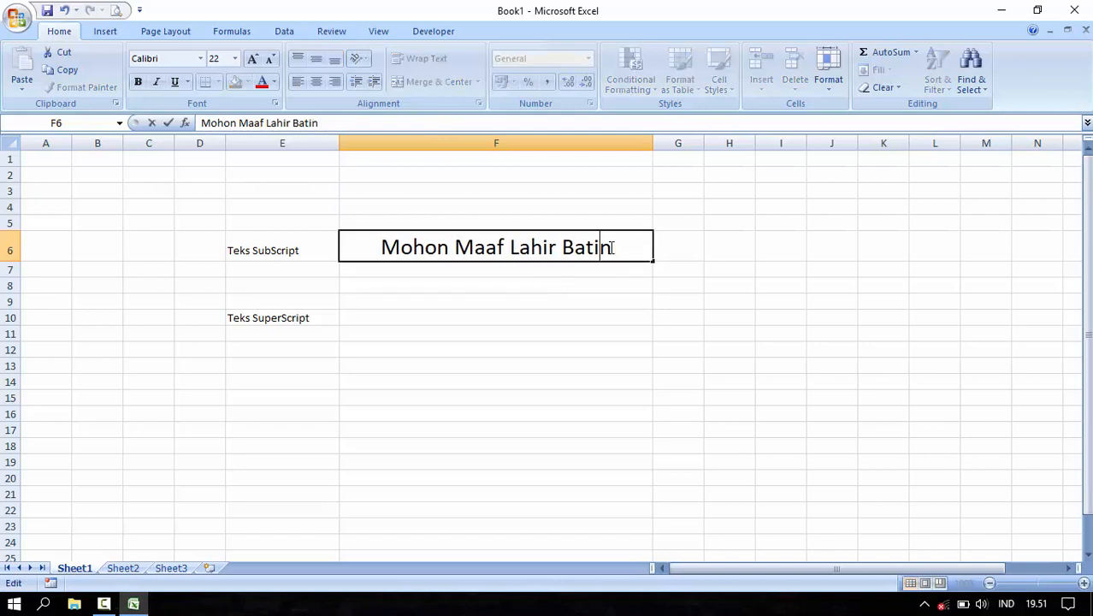
pyautogui.click(622, 247)
# - Format only the word "Maaf" in cell F6 as subscript
pyautogui.moveTo(506, 247); pyautogui.dragTo(453, 247)
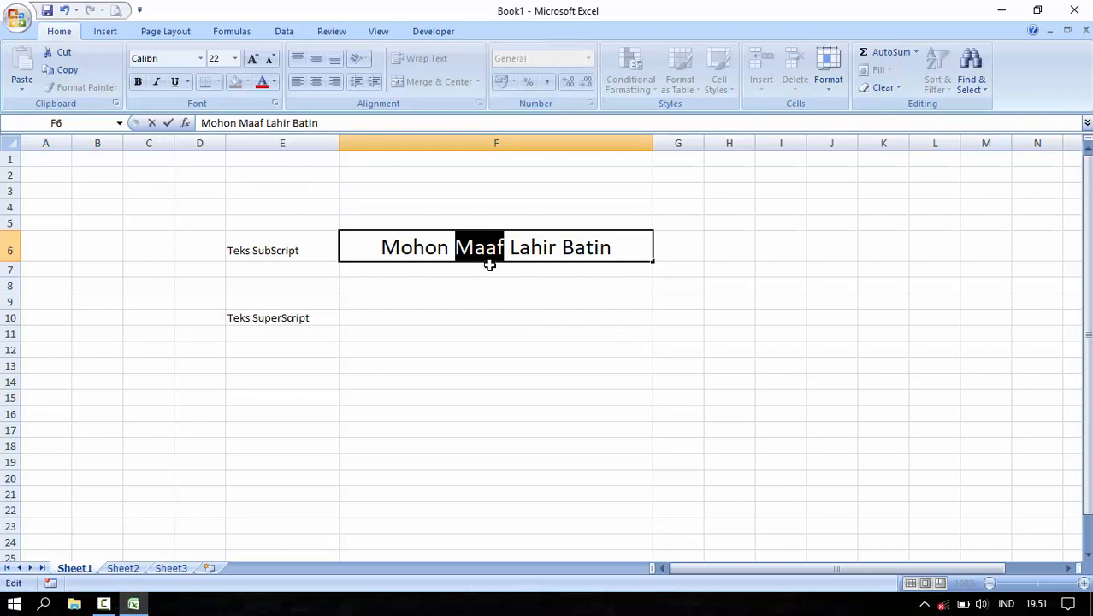
pyautogui.hotkey('ctrl', 'shift', 'f')
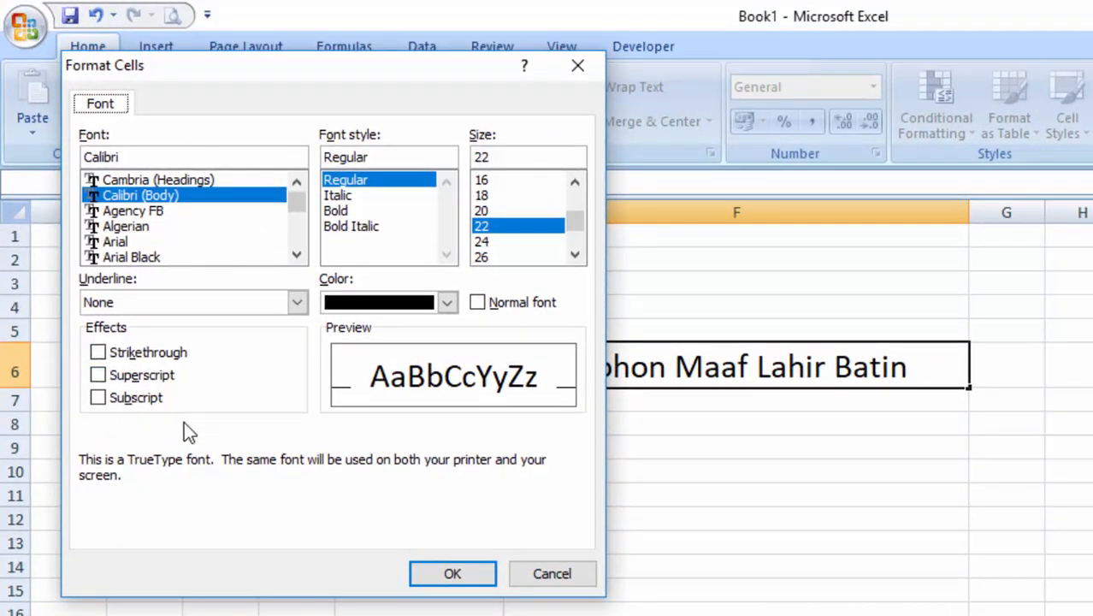
pyautogui.click(98, 398)
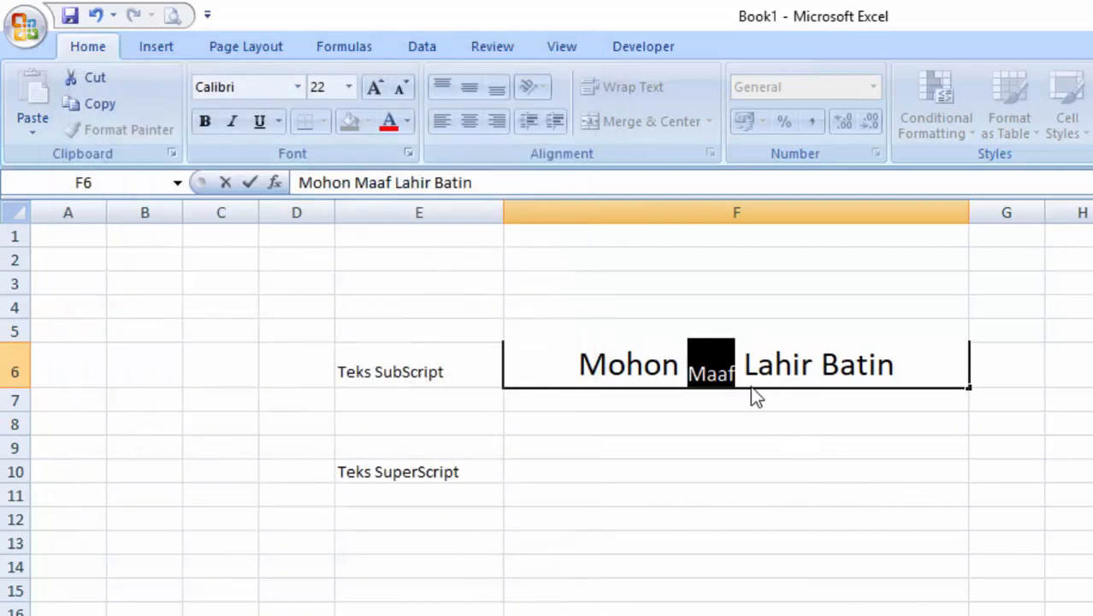
pyautogui.click(750, 386)
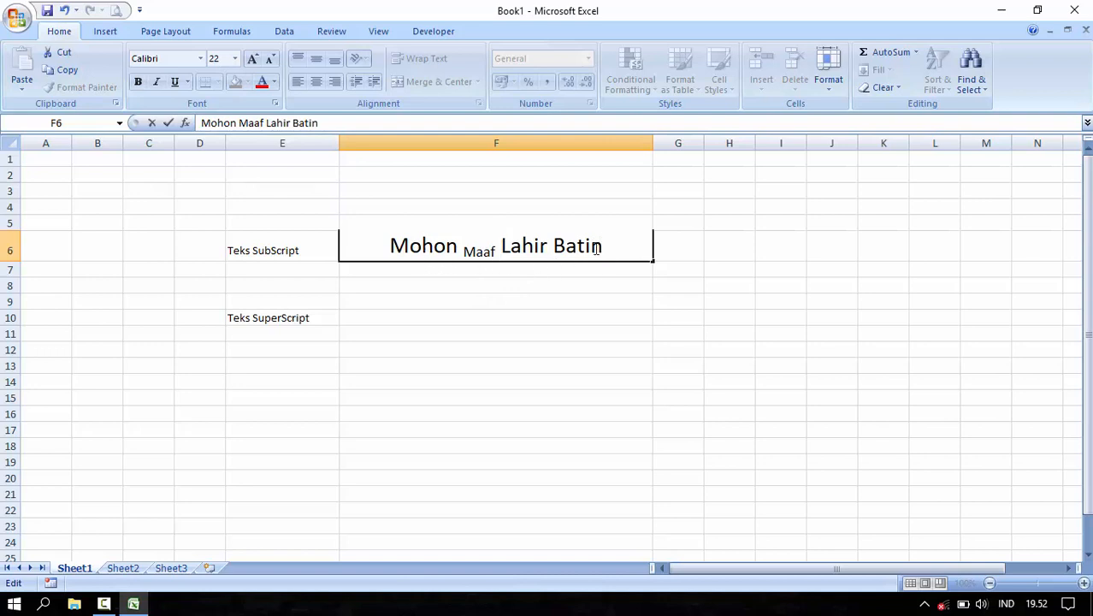
# - Apply the Subscript effect to the word "Batin" in cell F6 and finish editing the cell
pyautogui.moveTo(596, 247); pyautogui.dragTo(553, 247)
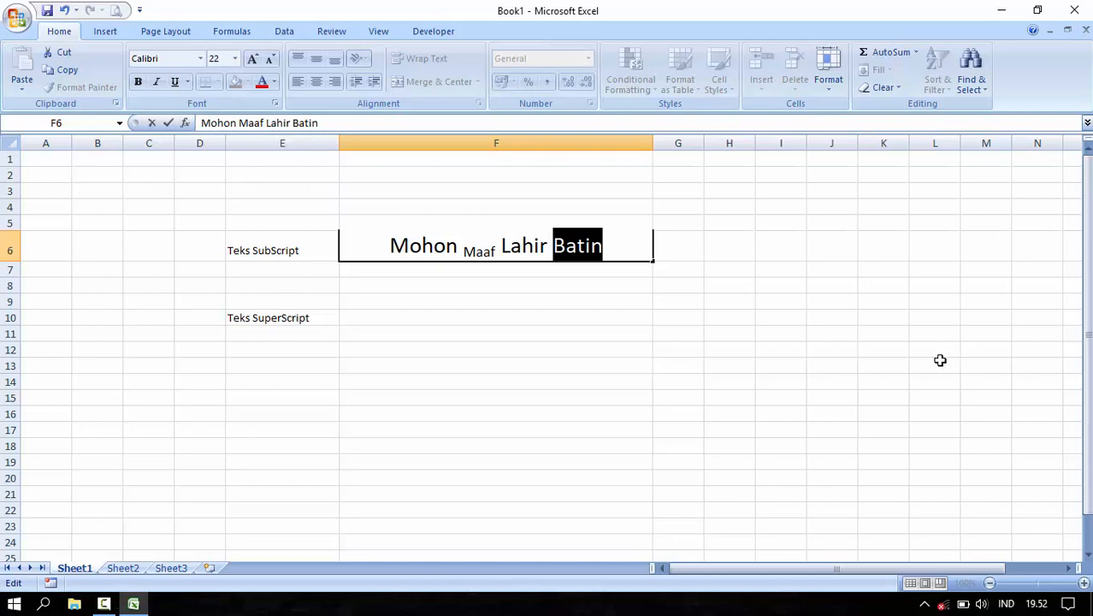
pyautogui.hotkey('ctrl', 'shift', 'f')
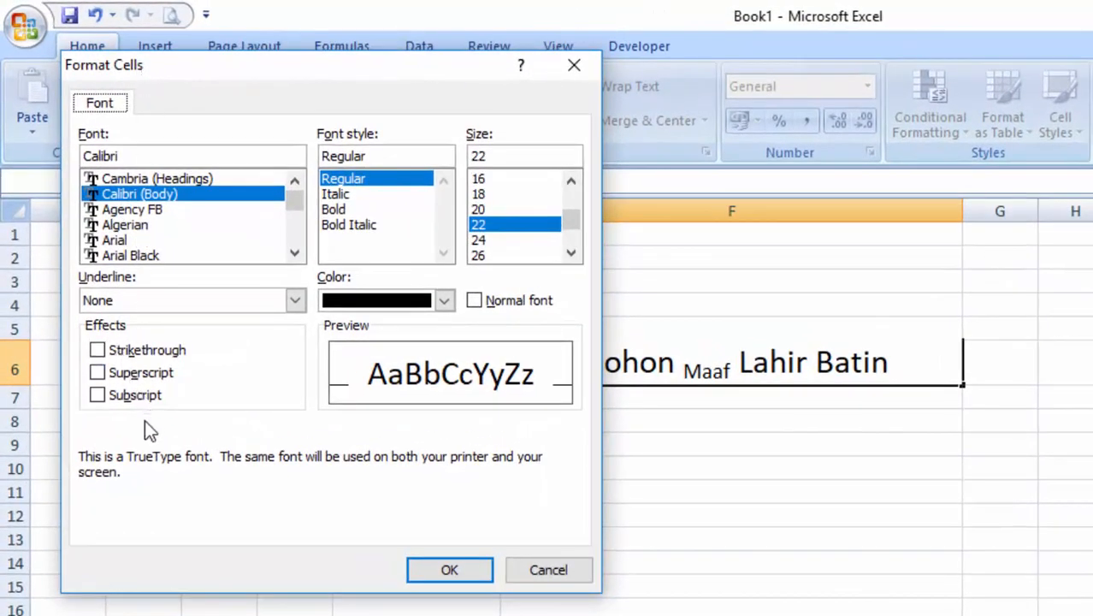
pyautogui.click(100, 397)
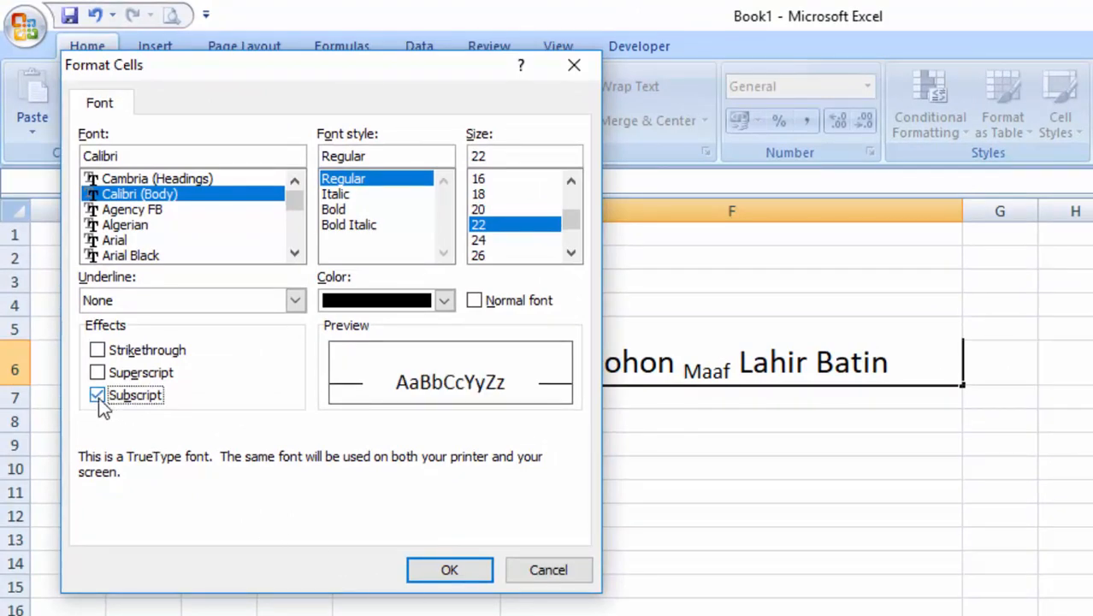
pyautogui.click(475, 576)
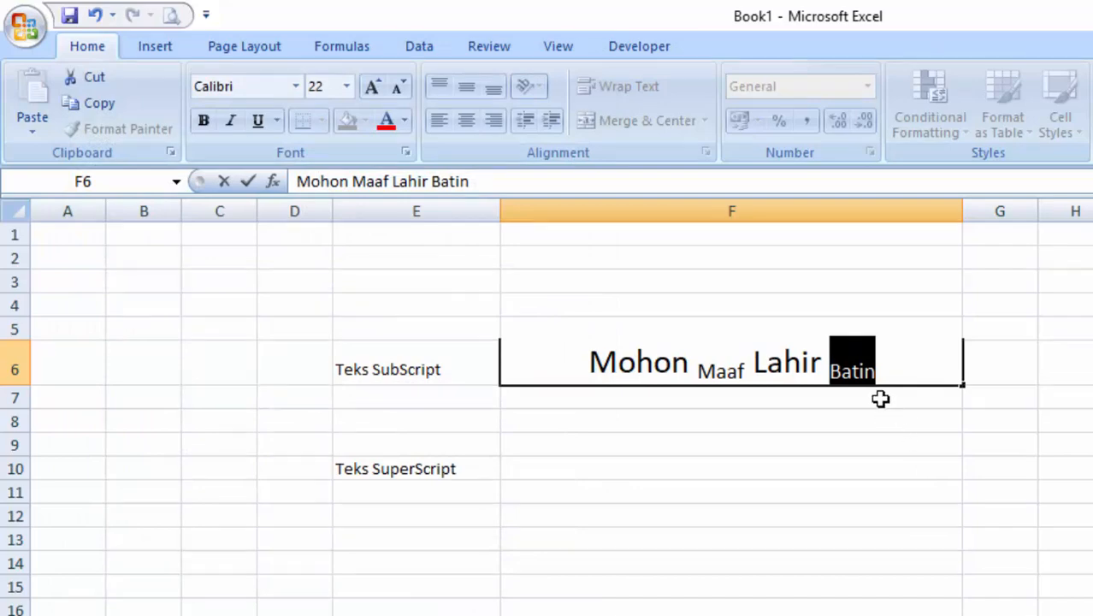
pyautogui.click(881, 400)
pyautogui.click(859, 490)
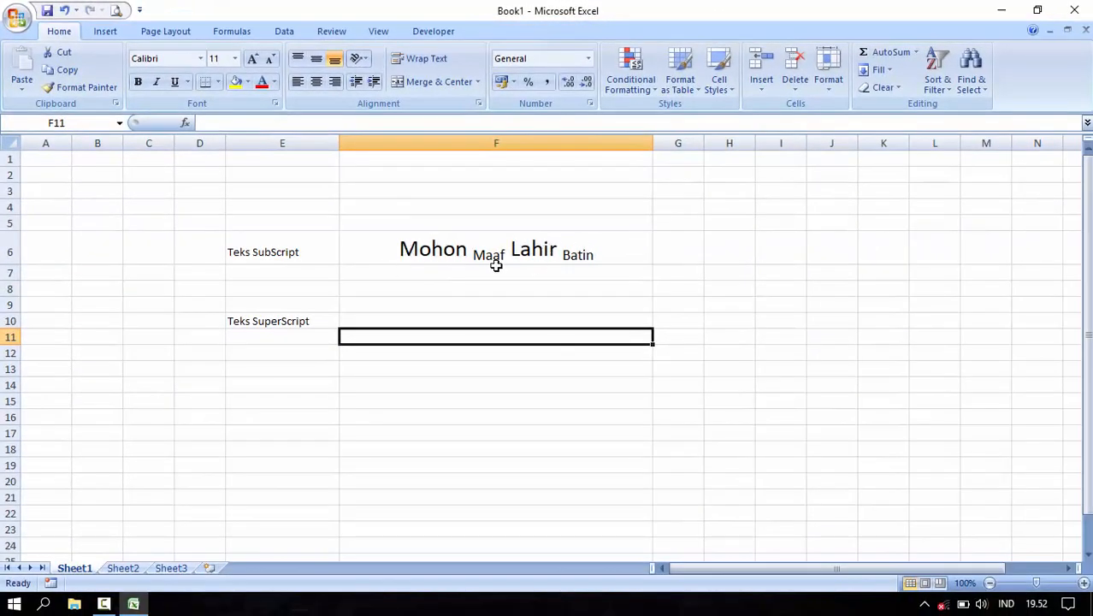
pyautogui.click(616, 257)
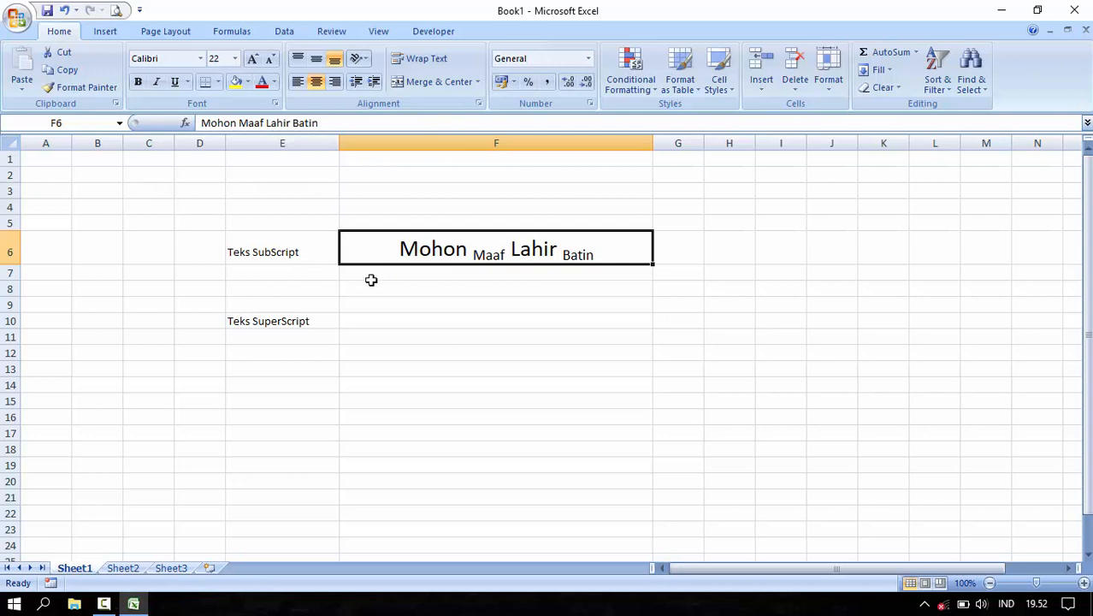
# - Enter the text "Asikin Aja Lagi" in cell F10, beside the "Teks SuperScript" label
pyautogui.click(354, 318)
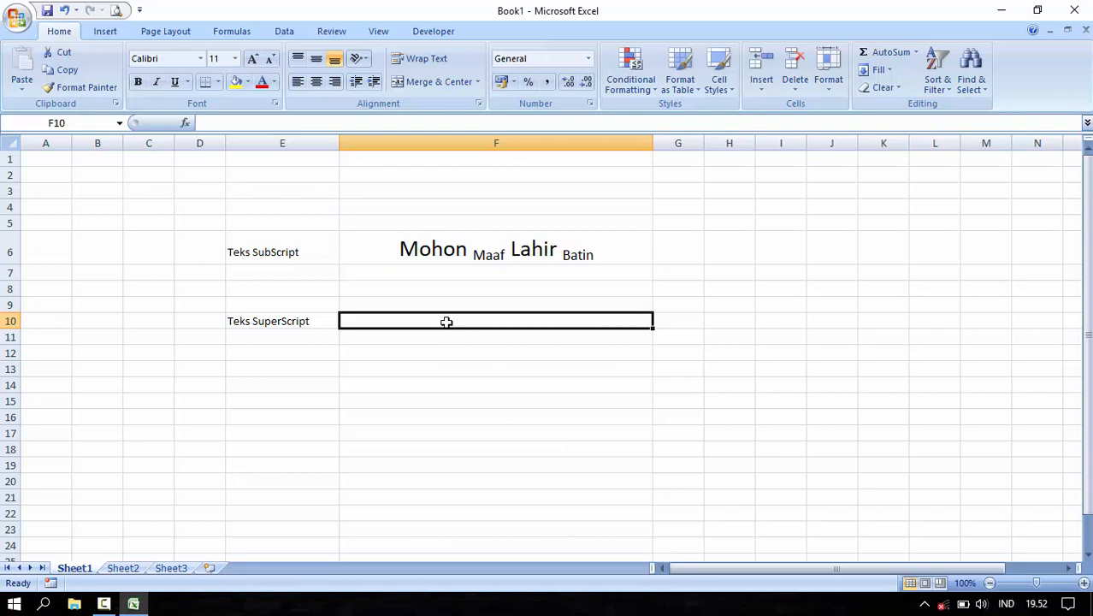
pyautogui.write('Asiki')
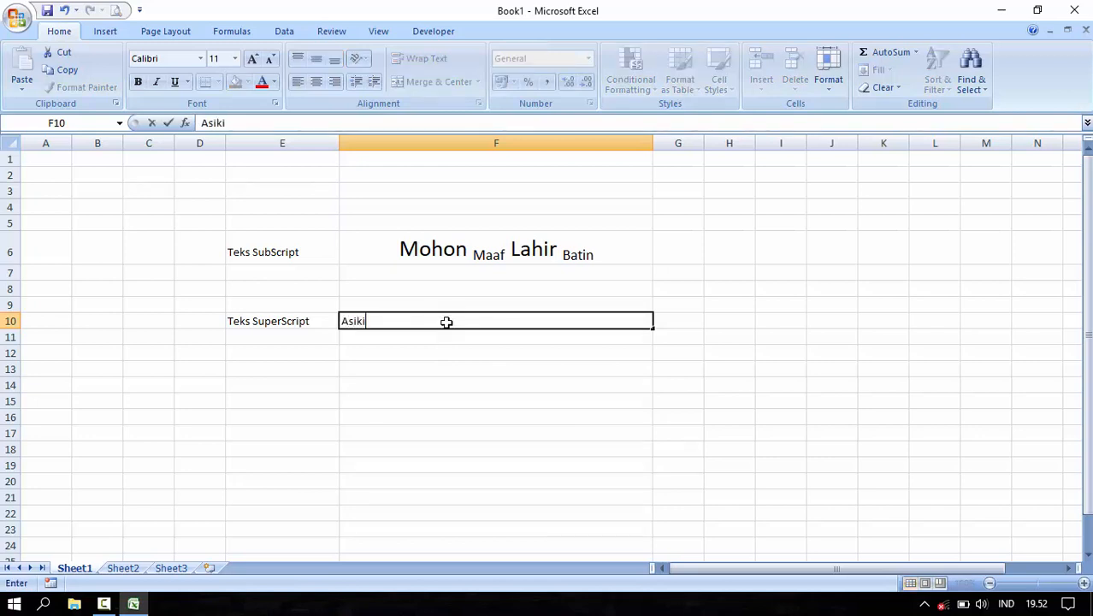
pyautogui.write('n Aja Lagi')
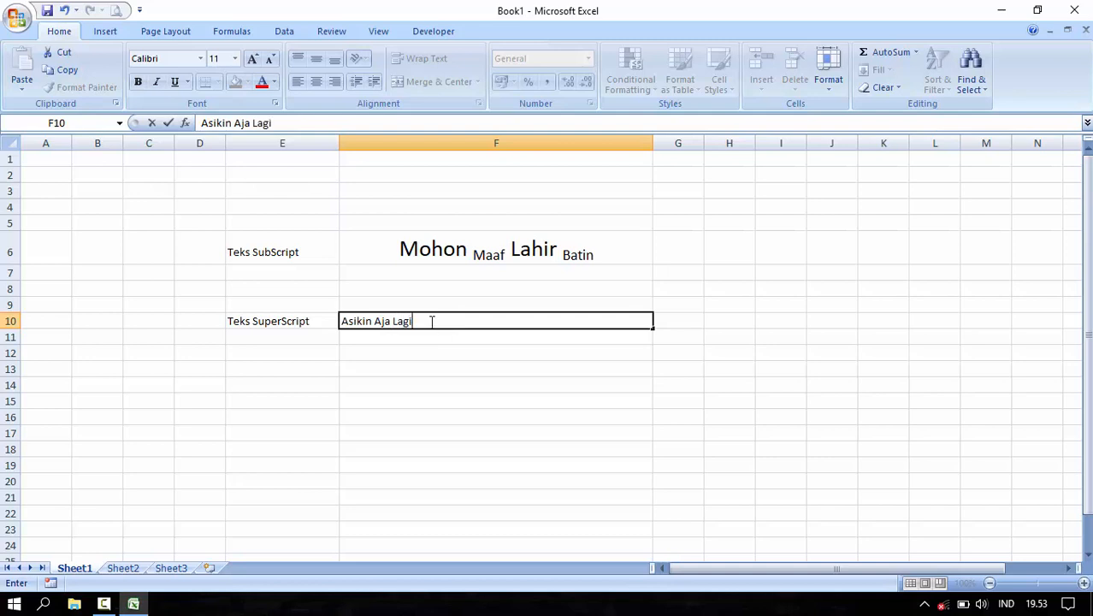
pyautogui.click(467, 343)
# - Increase the font size of cell F10 to 24 and centre its text horizontally and vertically
pyautogui.click(462, 318)
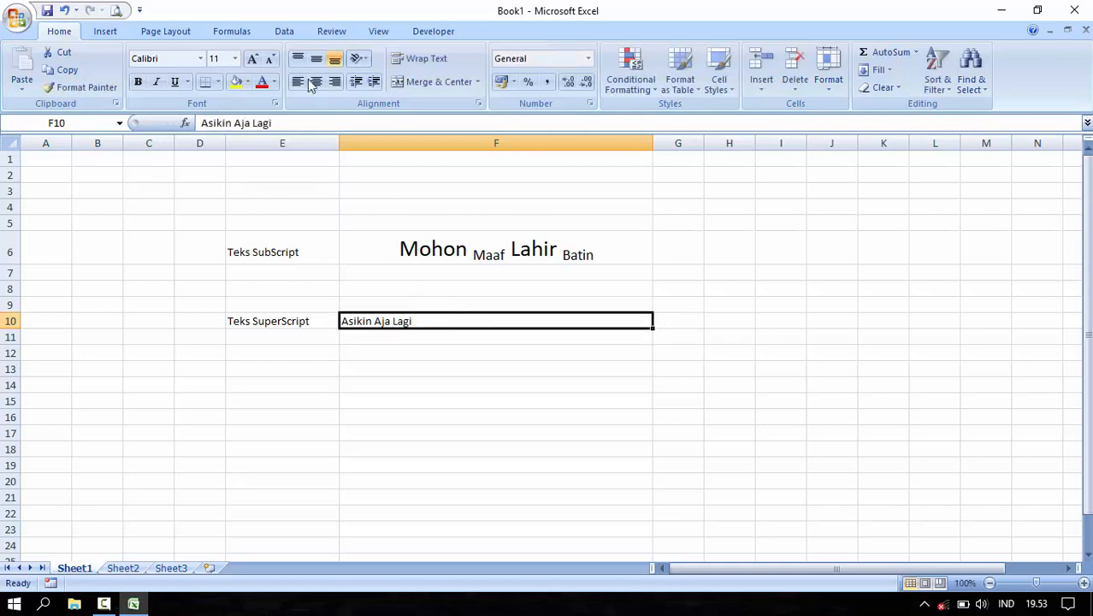
pyautogui.click(253, 58)
pyautogui.click(253, 58)
pyautogui.click(253, 58)
pyautogui.click(253, 58)
pyautogui.click(253, 58)
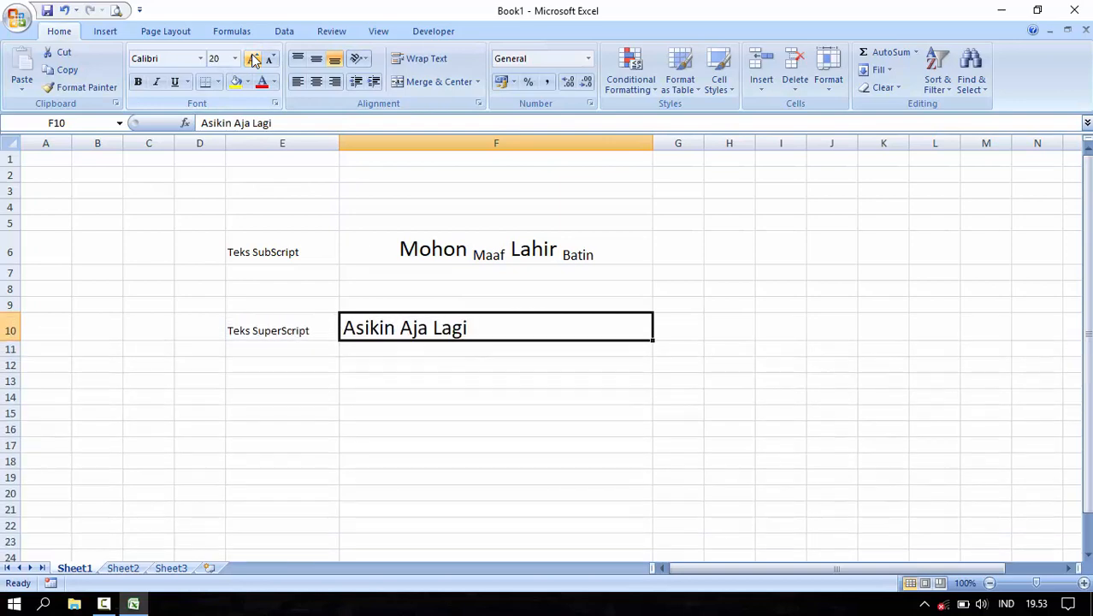
pyautogui.click(253, 58)
pyautogui.click(253, 59)
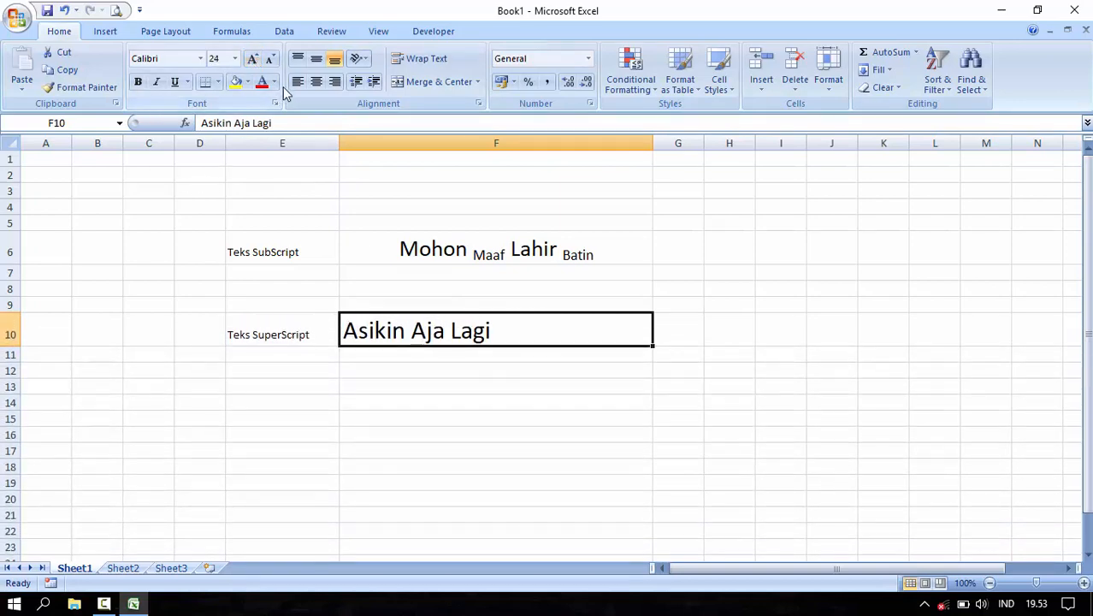
pyautogui.click(316, 82)
pyautogui.click(317, 58)
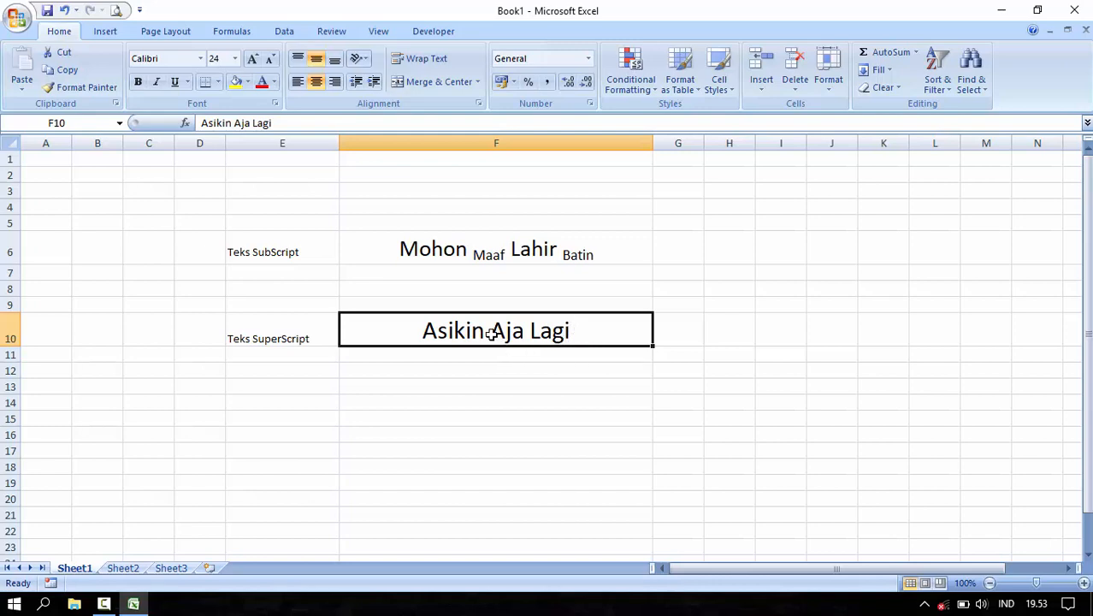
# - Format only the word "Aja" in cell F10 as superscript
pyautogui.doubleClick(585, 333)
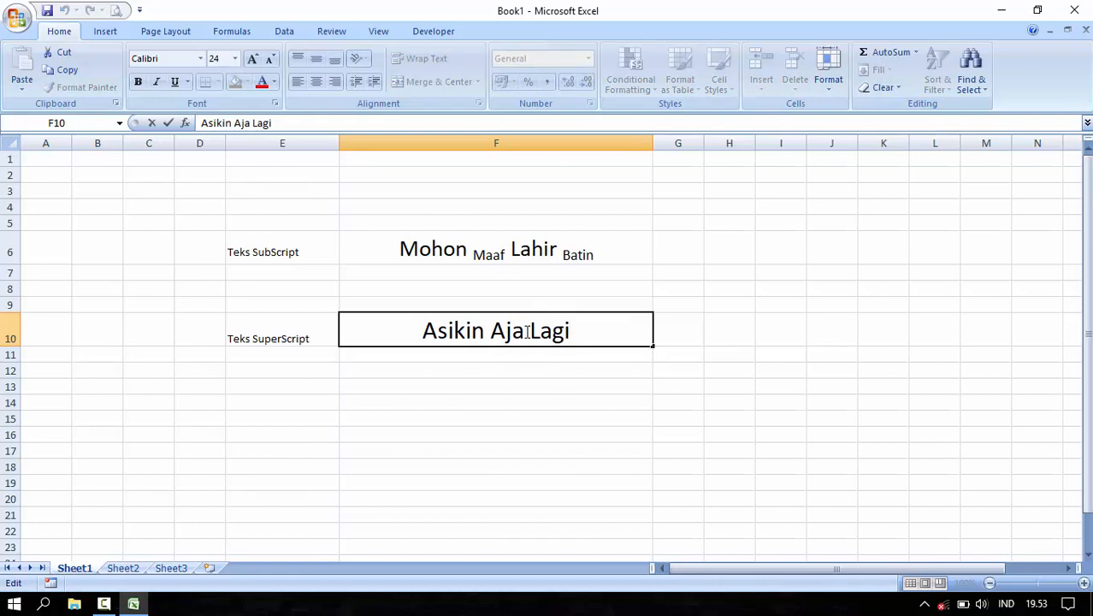
pyautogui.moveTo(527, 331); pyautogui.dragTo(490, 331)
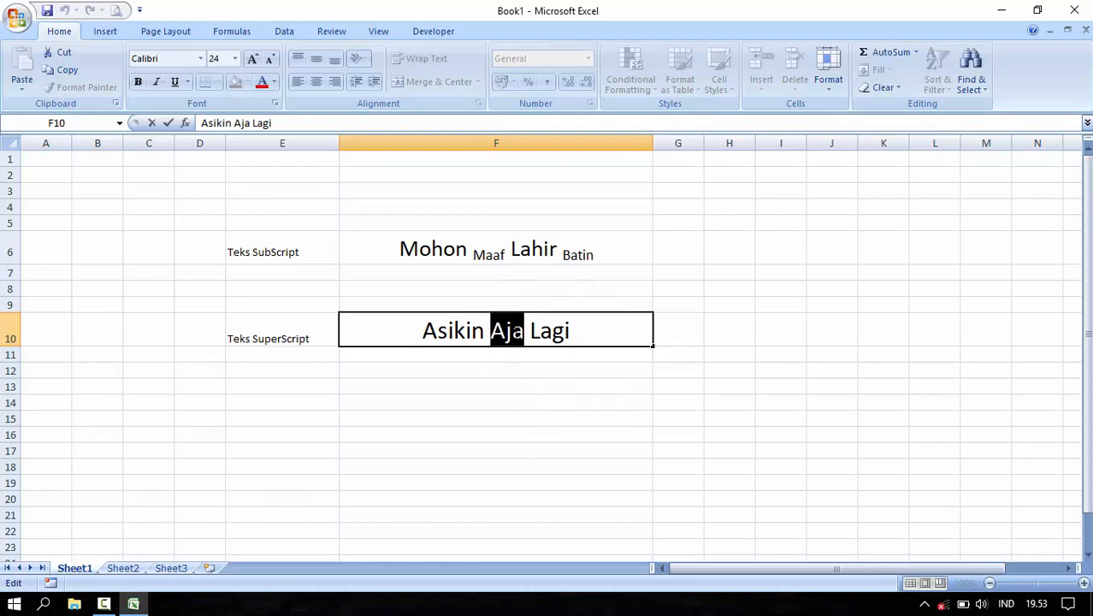
pyautogui.hotkey('ctrl', 'shift', 'f')
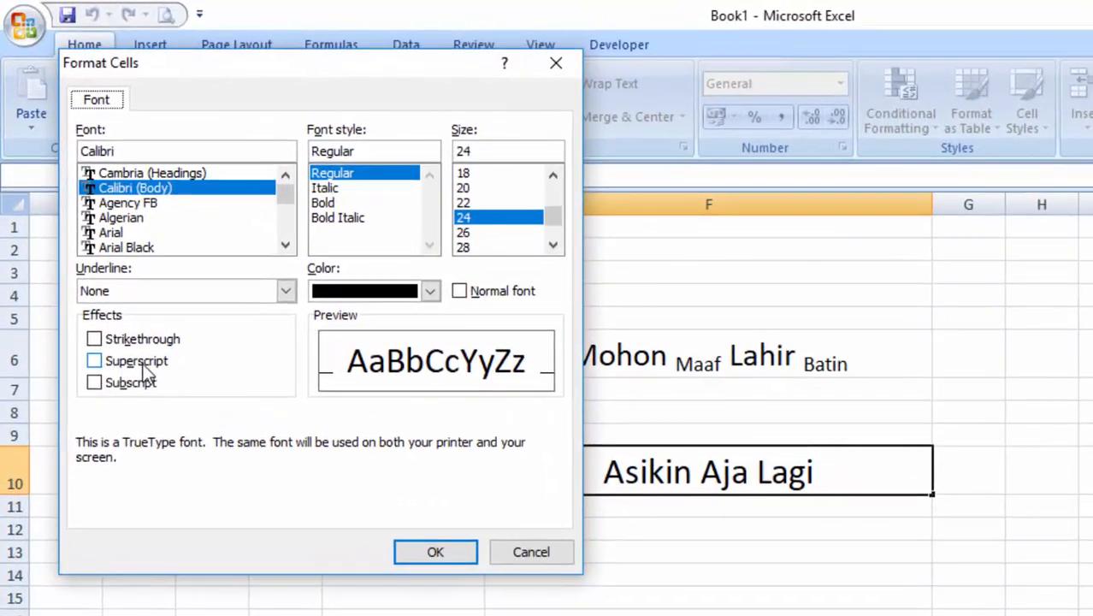
pyautogui.click(114, 362)
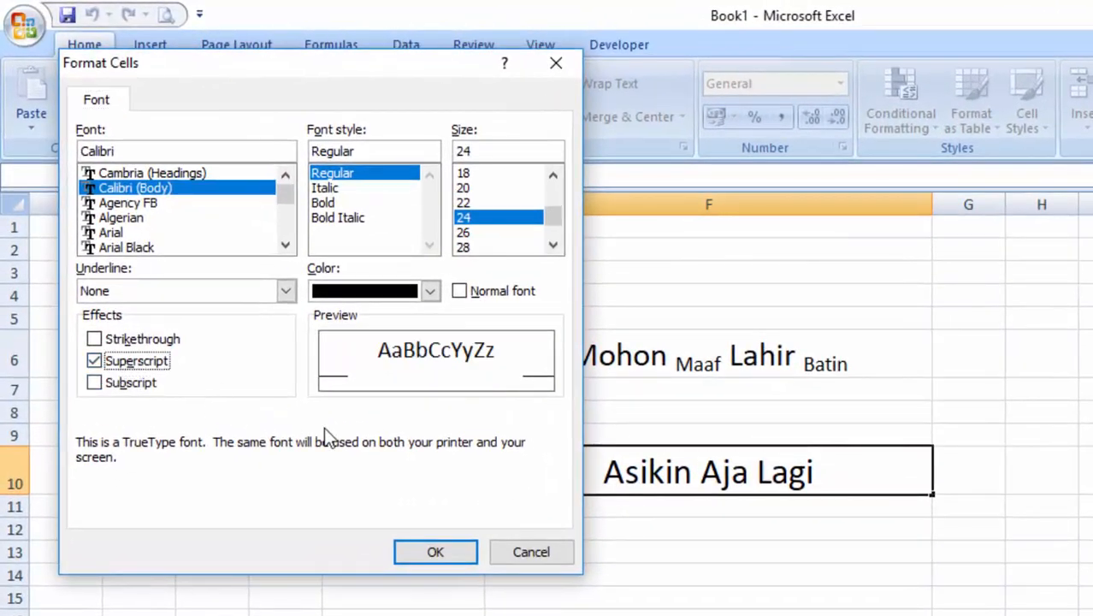
pyautogui.click(444, 561)
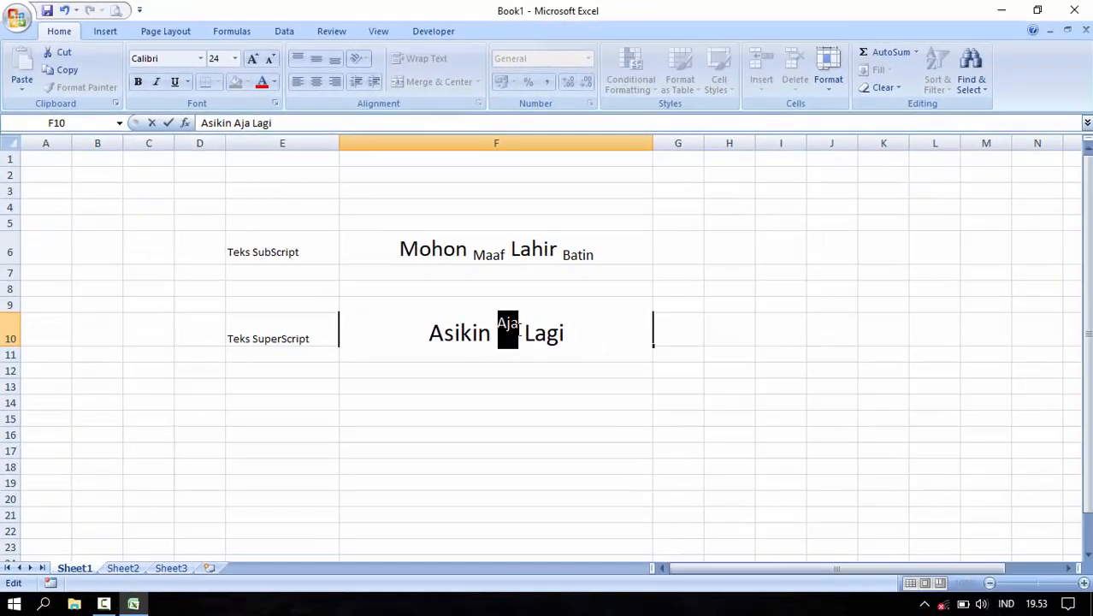
pyautogui.click(571, 363)
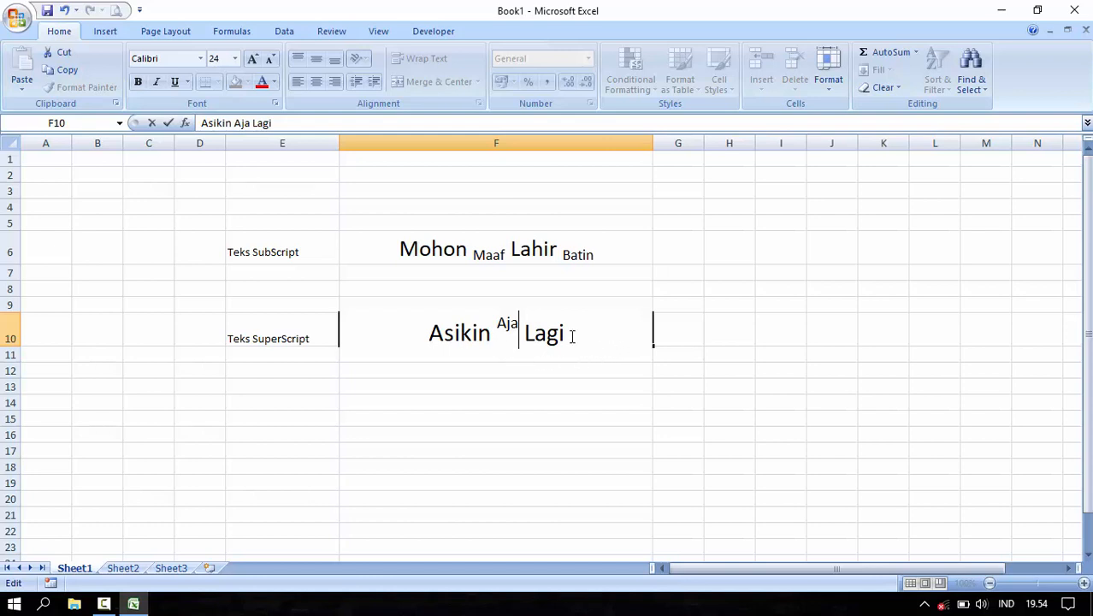
# - Apply the Superscript effect to the word "Asikin" in cell F10
pyautogui.click(493, 333)
pyautogui.doubleClick(472, 338)
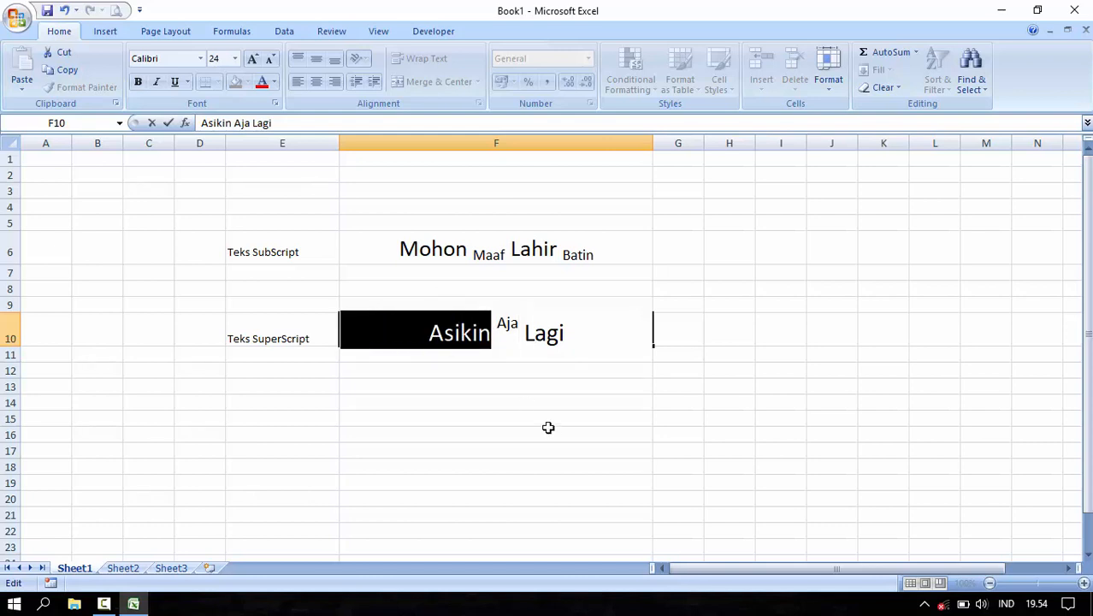
pyautogui.hotkey('ctrl', 'shift', 'f')
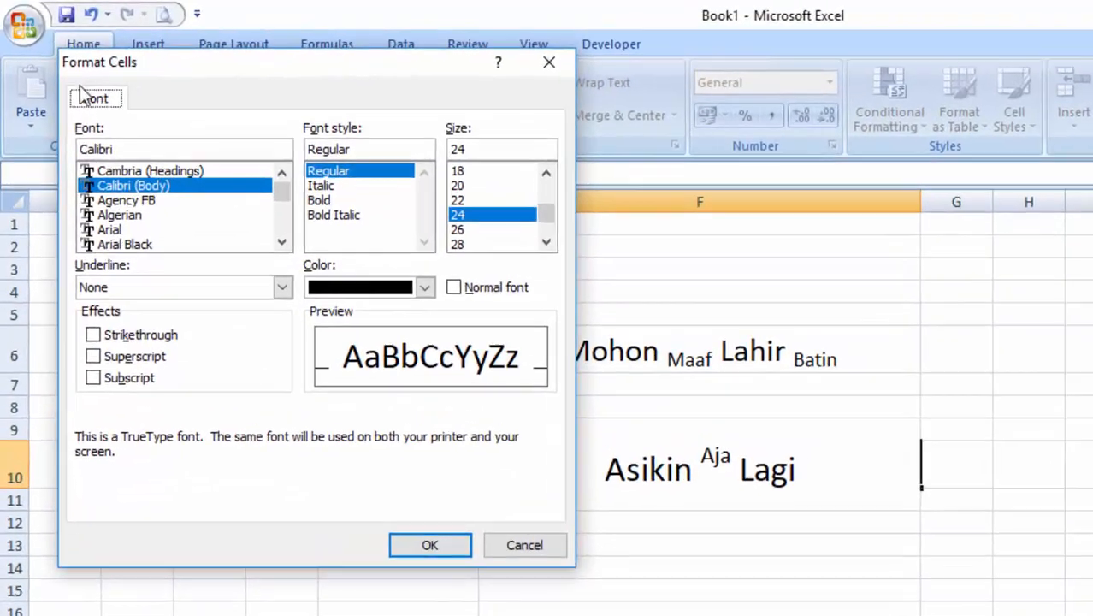
pyautogui.click(122, 357)
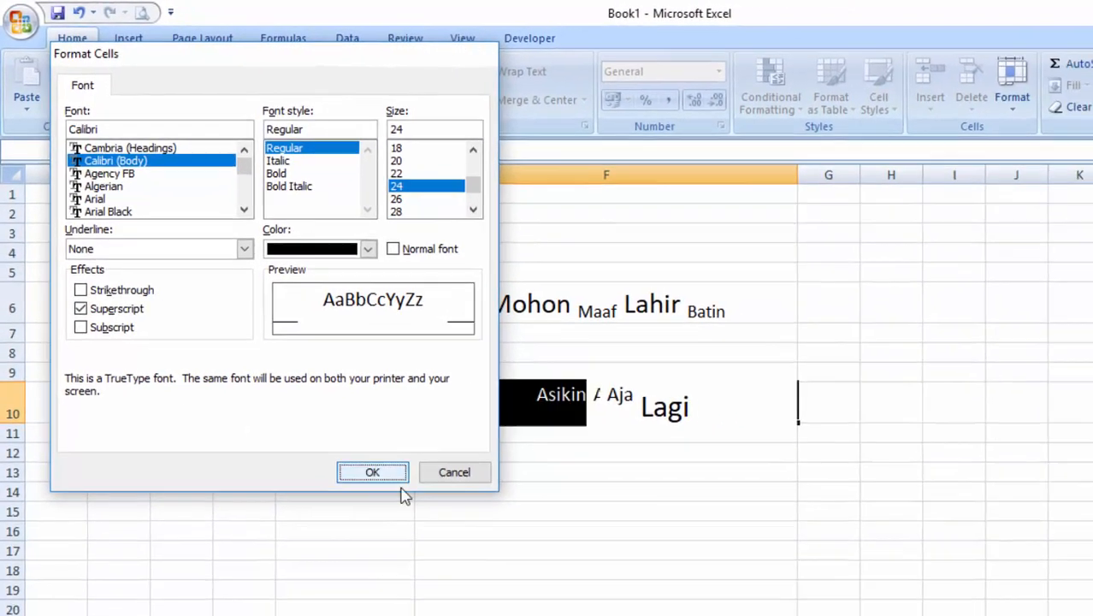
pyautogui.click(429, 545)
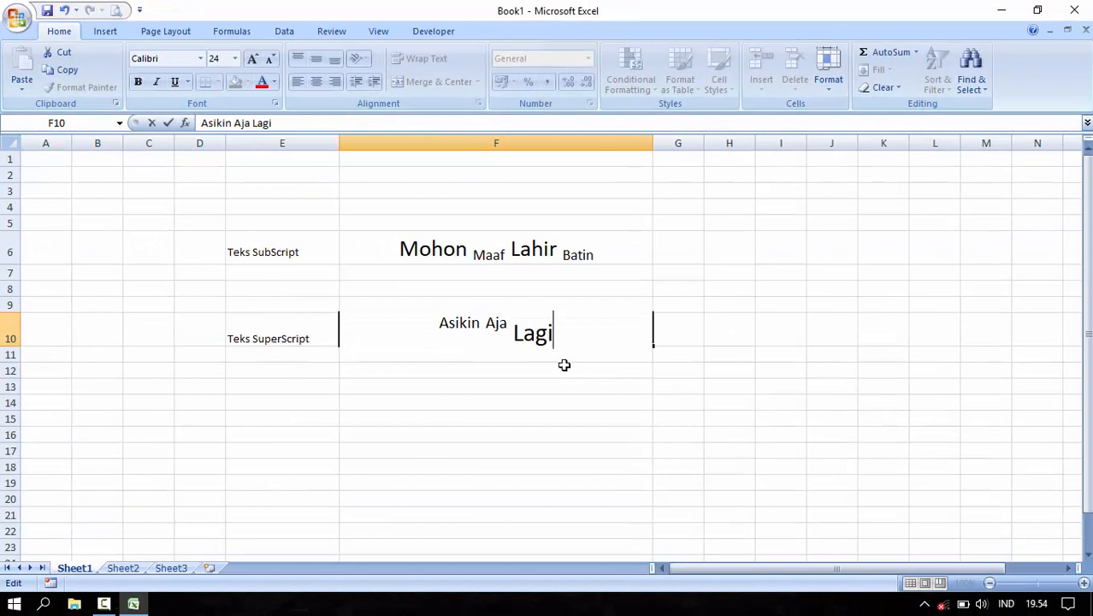